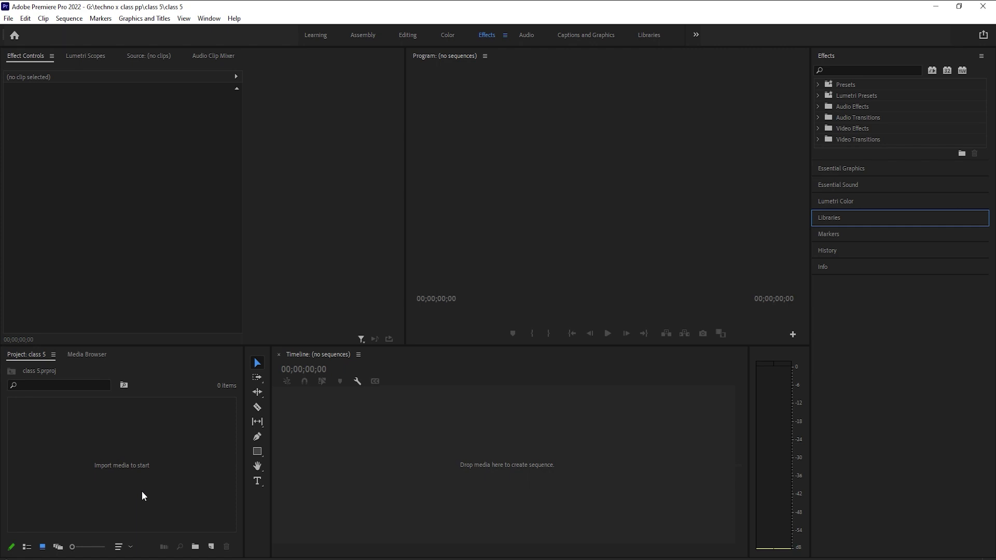
Step: Import the Mother's Food Series logo image from the videos folder into the empty project
double_click(143, 492)
double_click(151, 103)
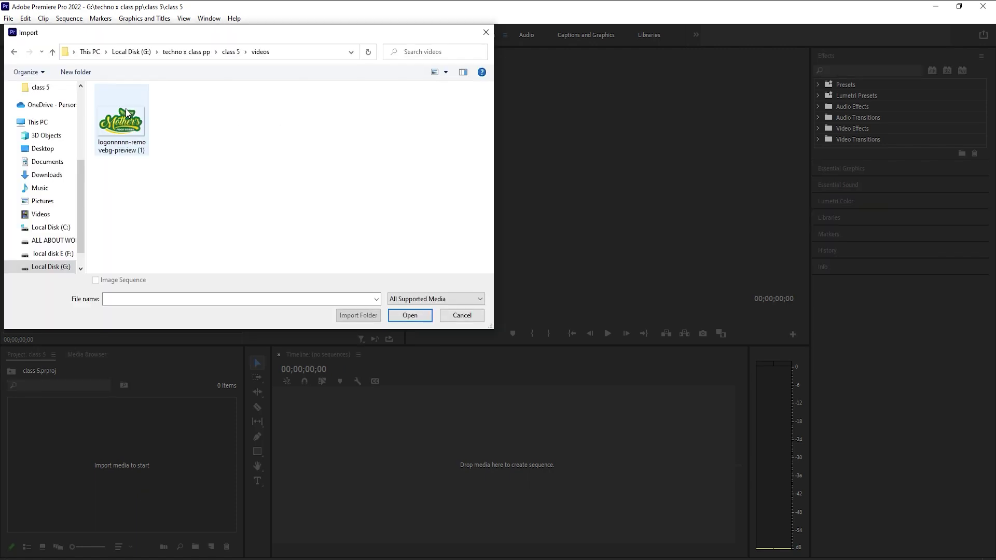
click(138, 134)
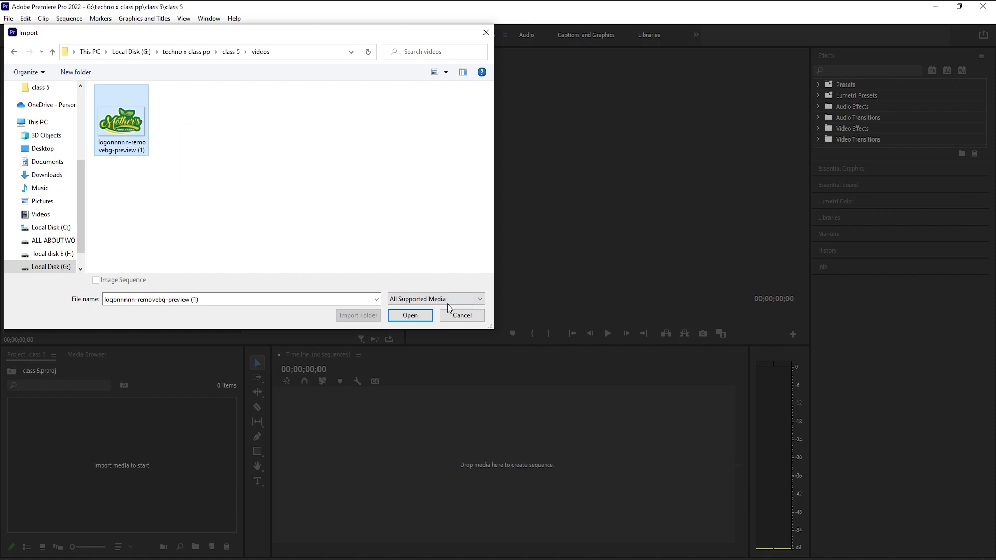
click(404, 316)
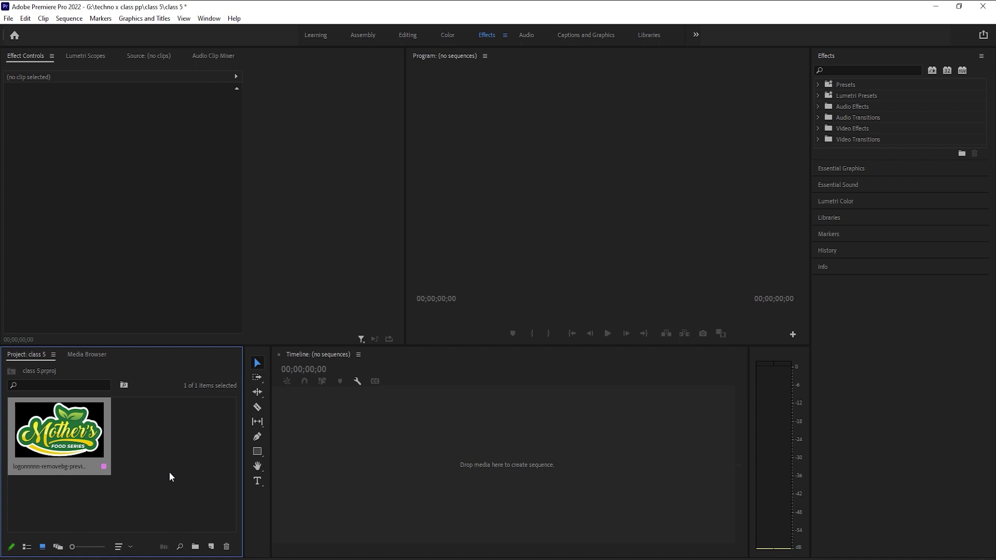
Step: Create a 1920×1080 colour matte in muted yellow (C7B14C) named 'yellow'
click(211, 547)
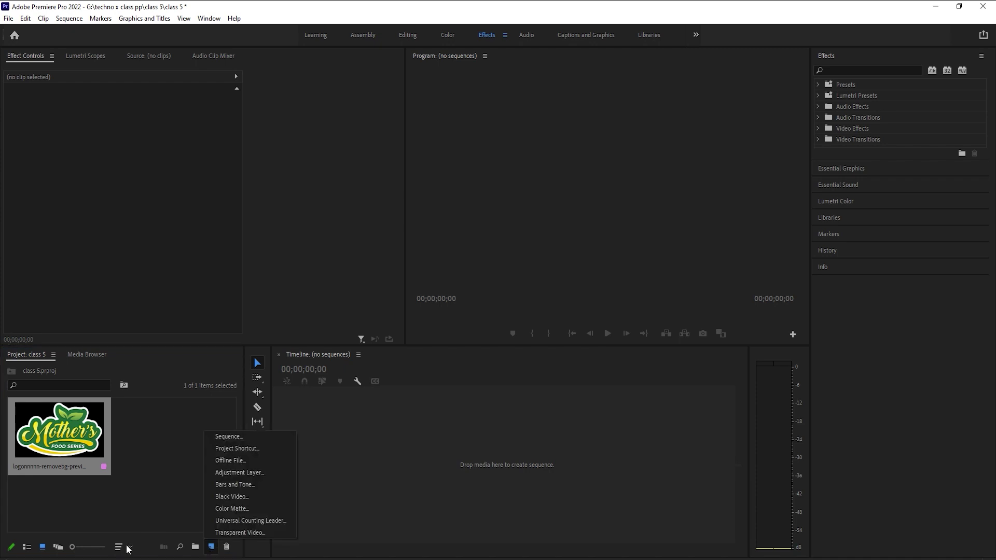
click(232, 510)
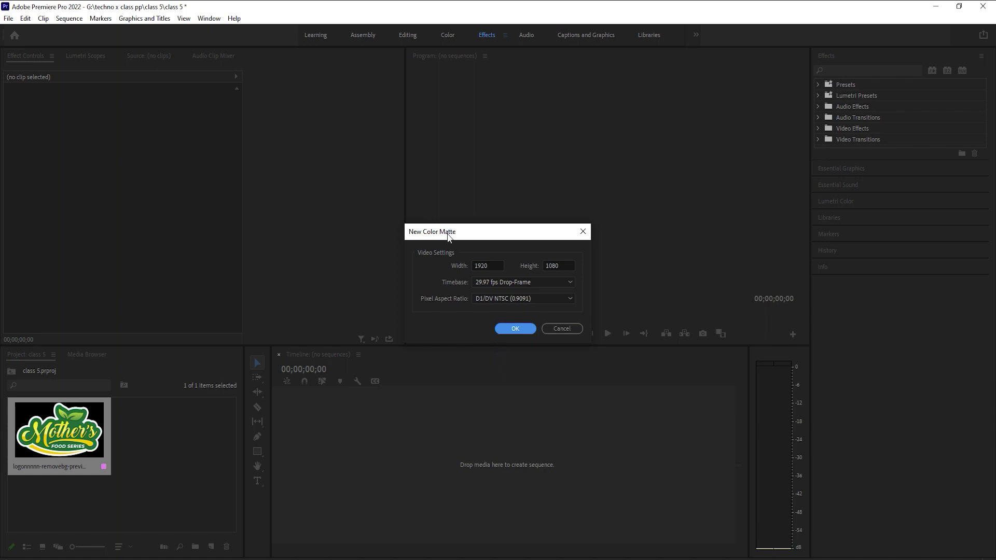
click(515, 328)
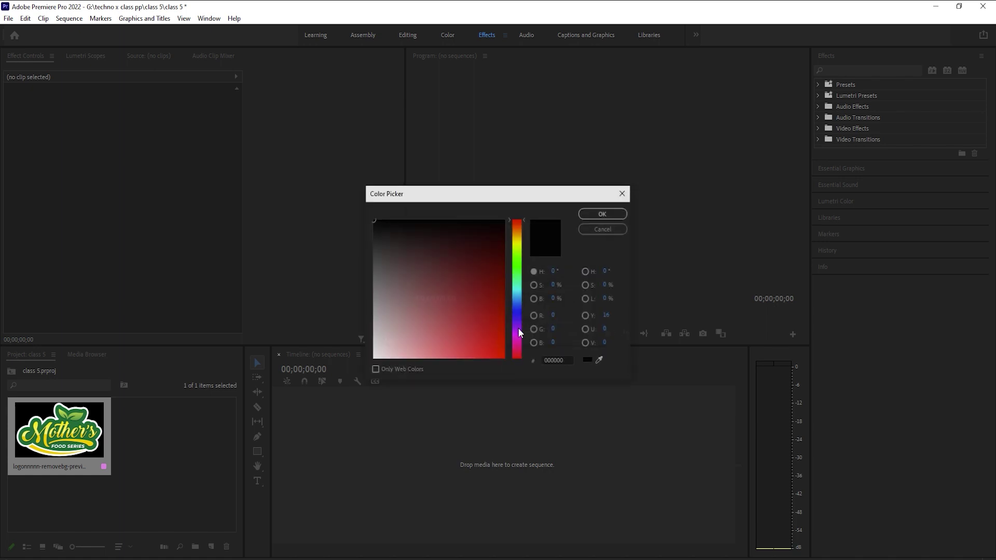
click(521, 245)
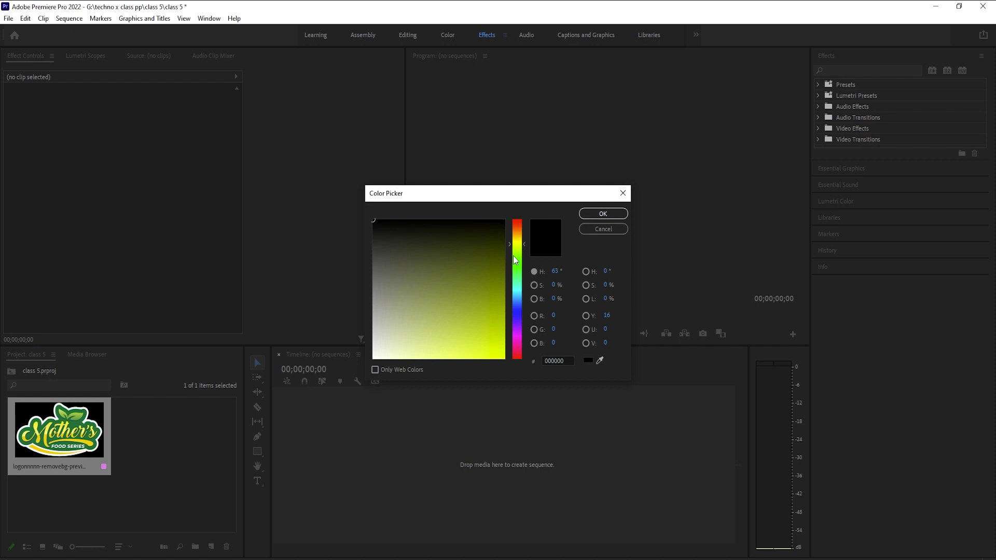
click(519, 240)
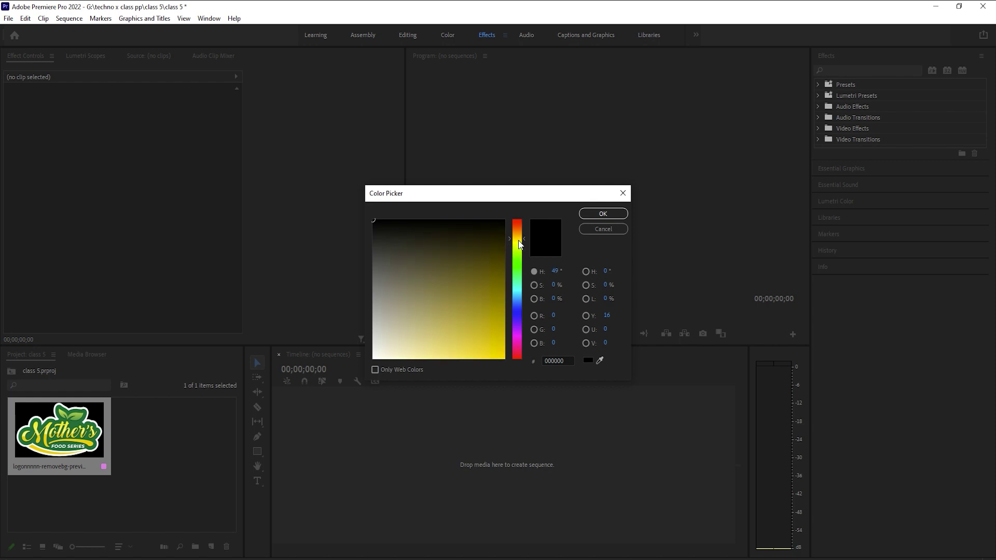
click(447, 314)
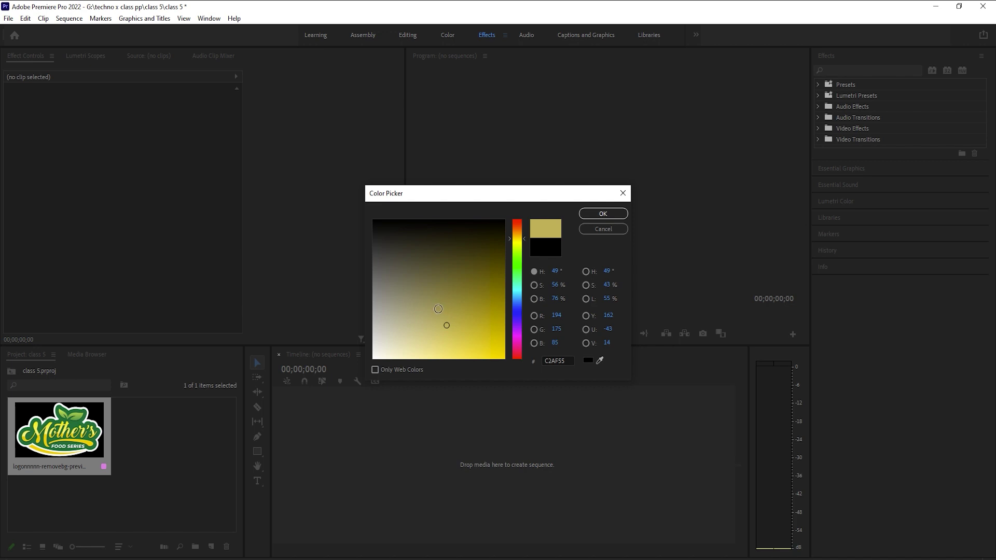
click(439, 309)
click(454, 328)
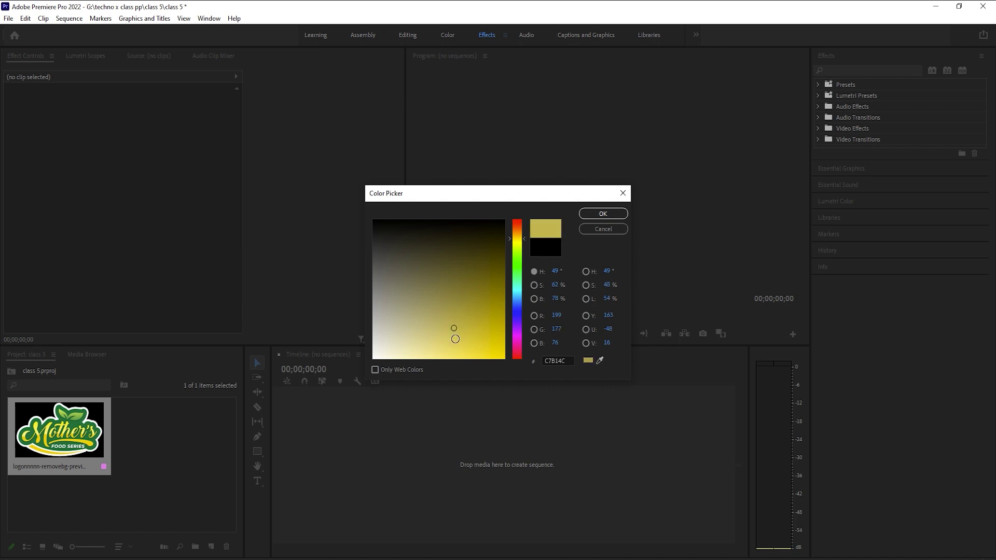
click(591, 214)
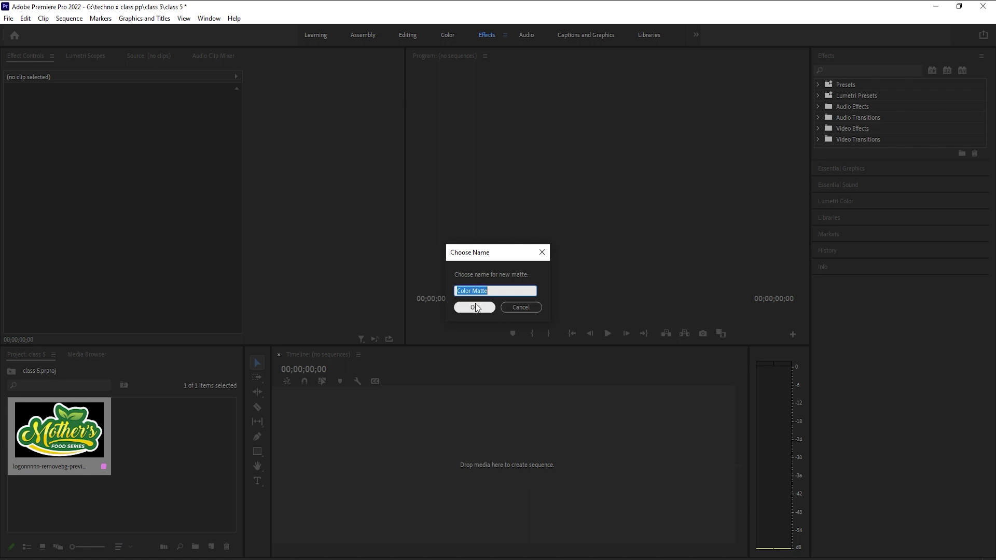
text(l)
text(ow)
click(474, 307)
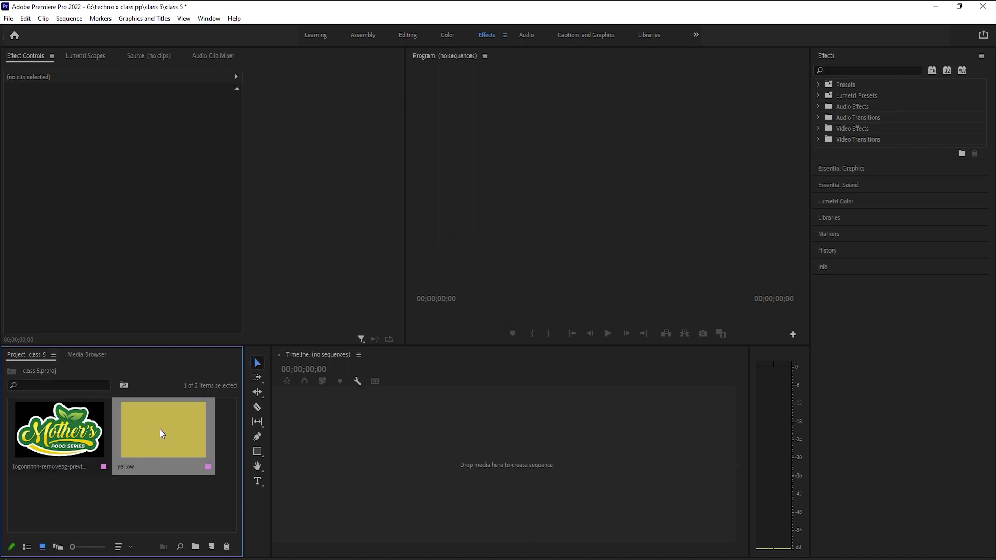
Step: Build a sequence from the yellow matte, extend it to about 18 seconds, and play it back
drag(158, 440, 308, 467)
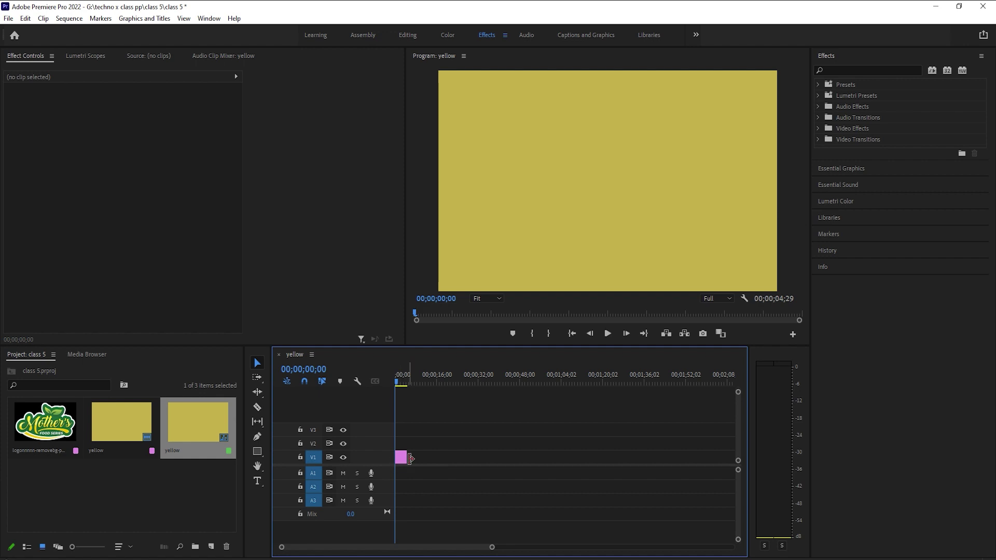
drag(410, 458, 441, 467)
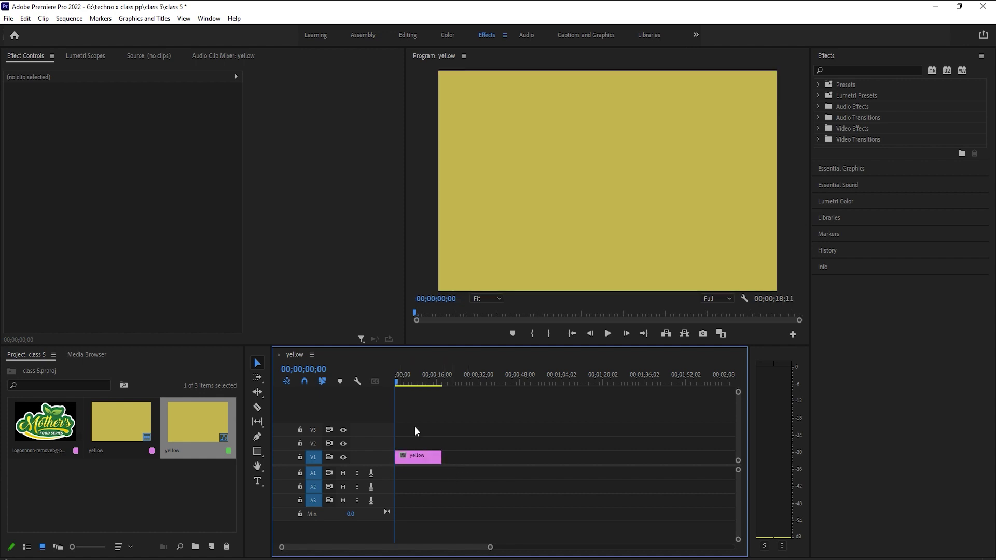
drag(398, 382, 435, 382)
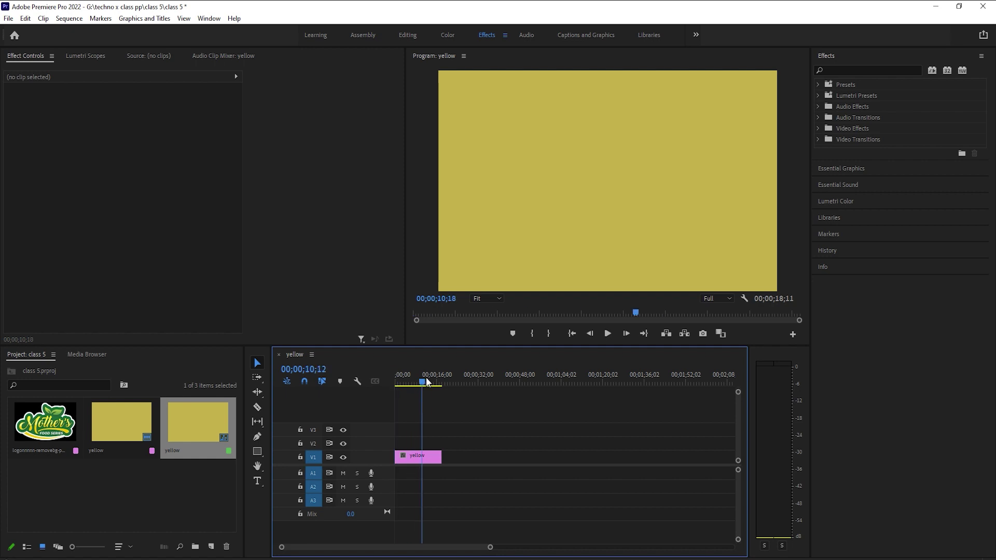
key(space)
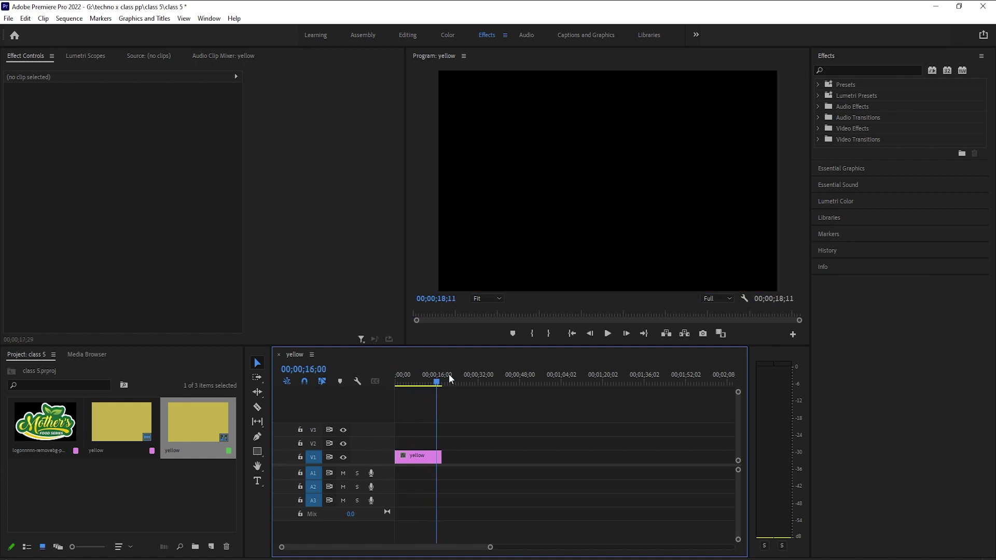
key(Home)
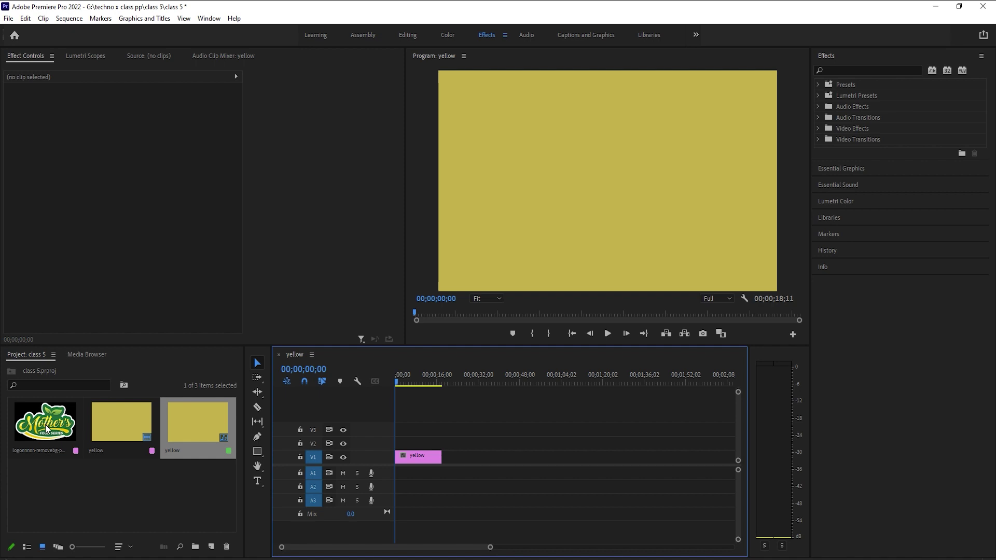
Step: Place the logo on track V2 above the yellow matte and select the logo clip
drag(46, 428, 444, 442)
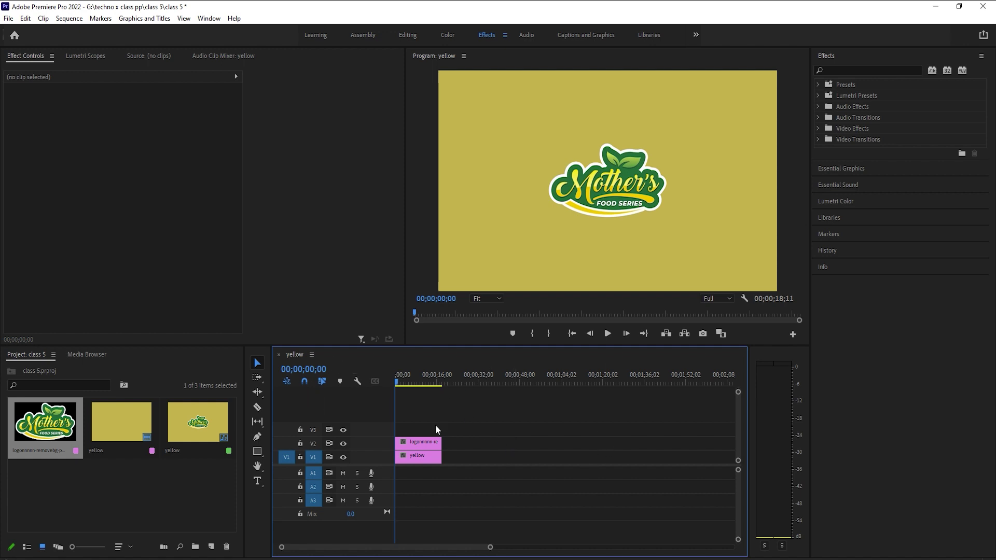
click(431, 442)
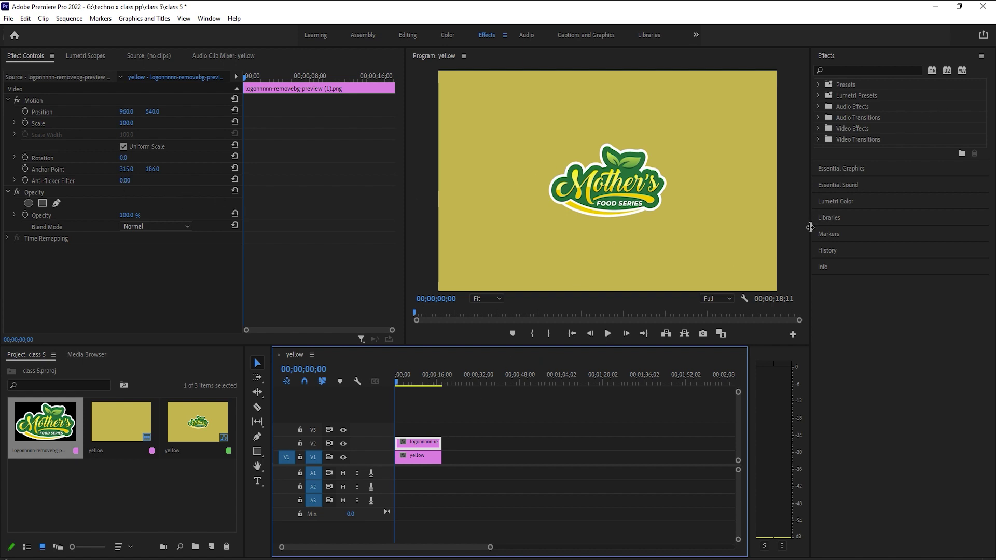
Step: Collapse the Effects panel and enlarge the video preview and timeline areas
drag(810, 225, 969, 225)
mouse_move(242, 446)
mouse_down()
mouse_move(225, 446)
mouse_move(236, 446)
mouse_up()
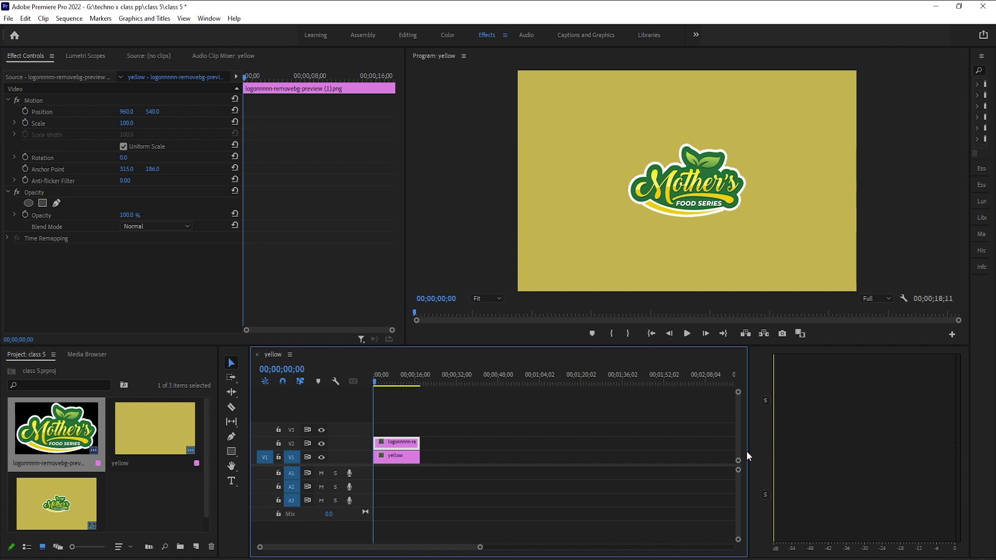
drag(747, 457, 949, 460)
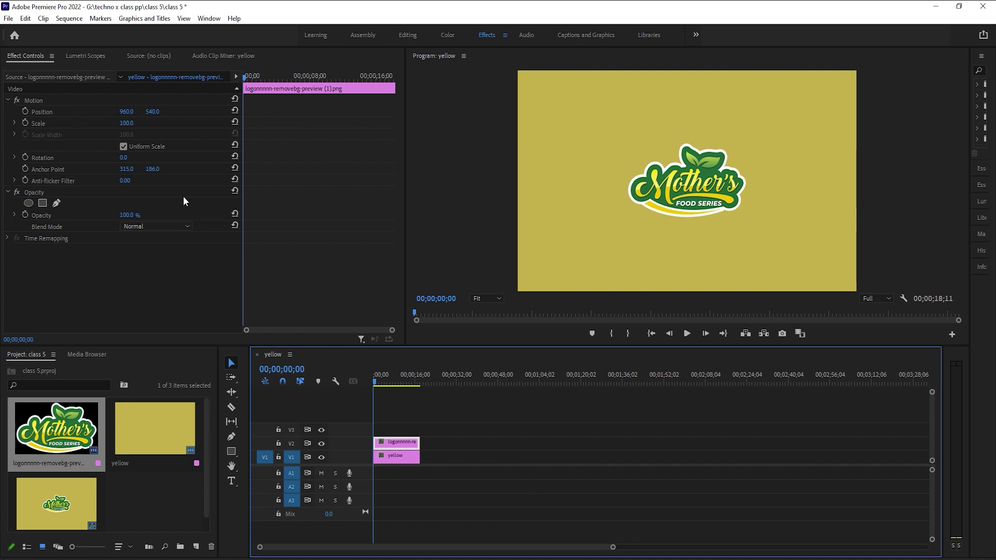
Step: Preview the logo over yellow, stop playback, and return the playhead to the start
click(688, 339)
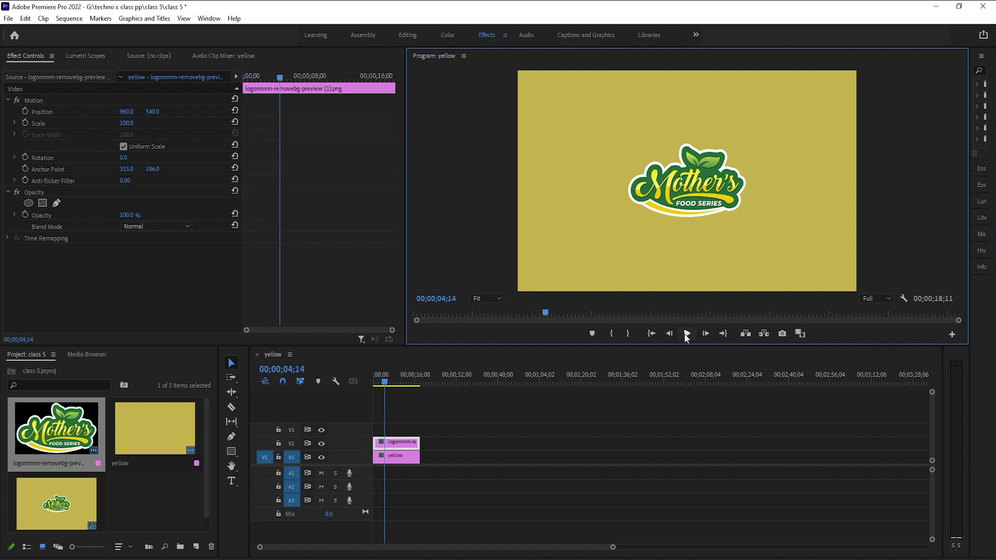
click(688, 337)
click(385, 382)
drag(385, 382, 373, 384)
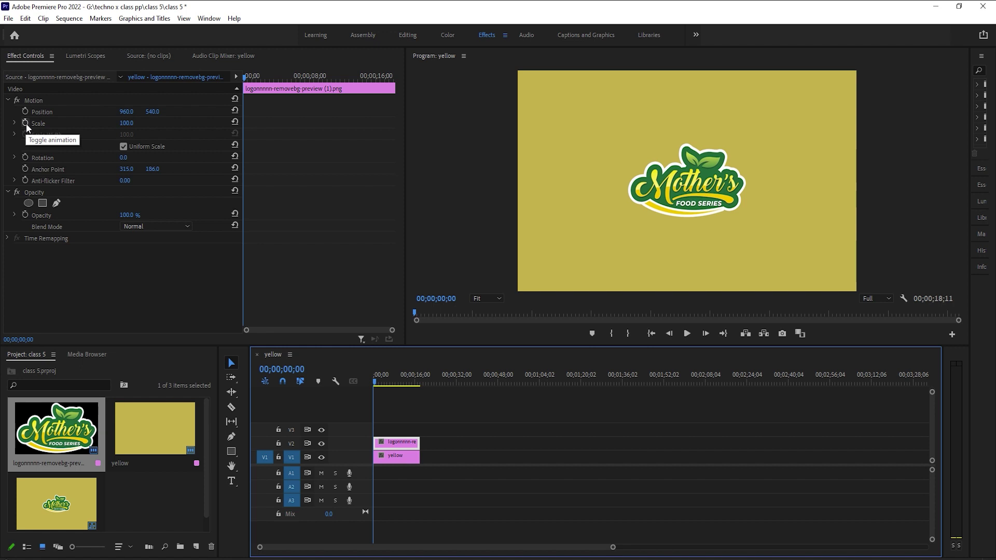
Step: Add a Scale keyframe of 100 at 00;00;00;00, then move the time to about 00;00;07;24
click(26, 124)
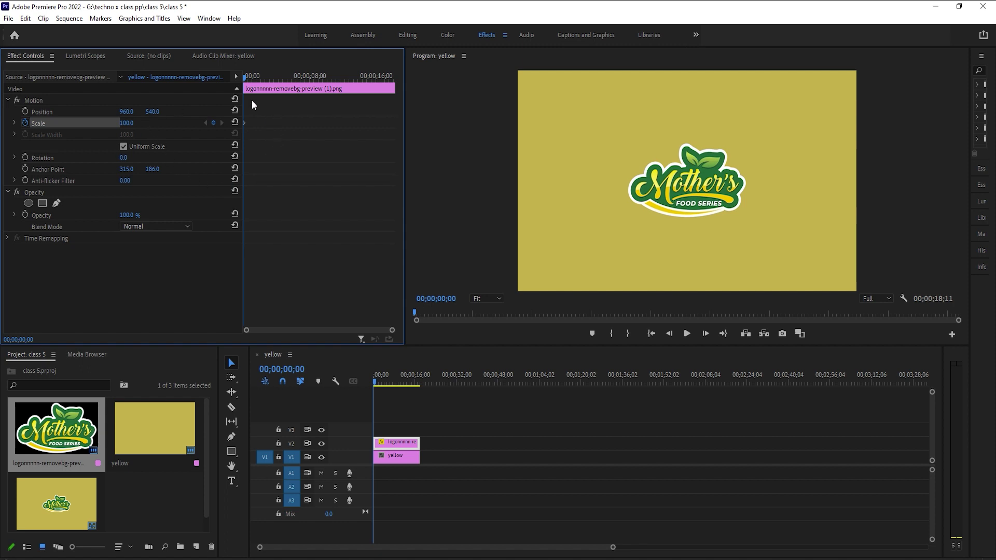
click(247, 77)
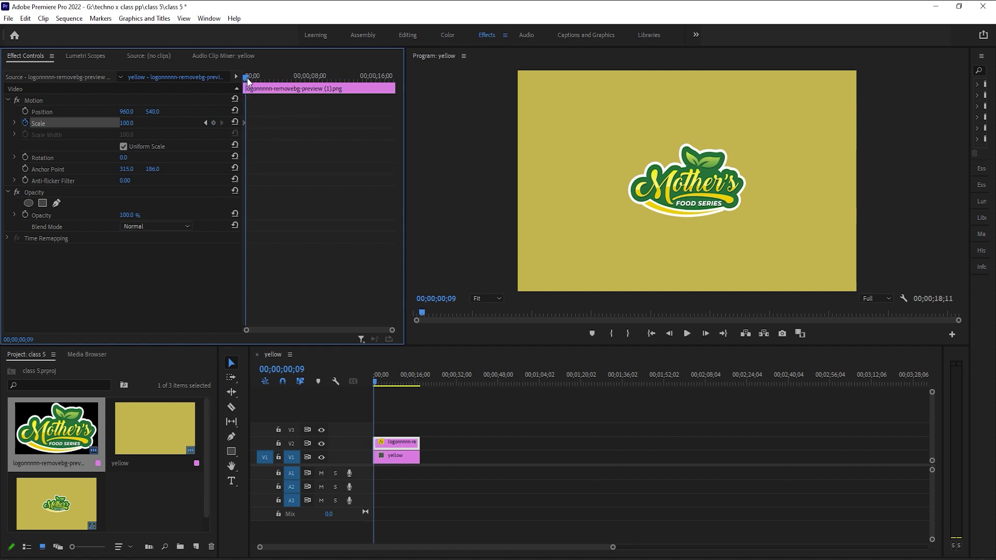
drag(247, 79, 271, 80)
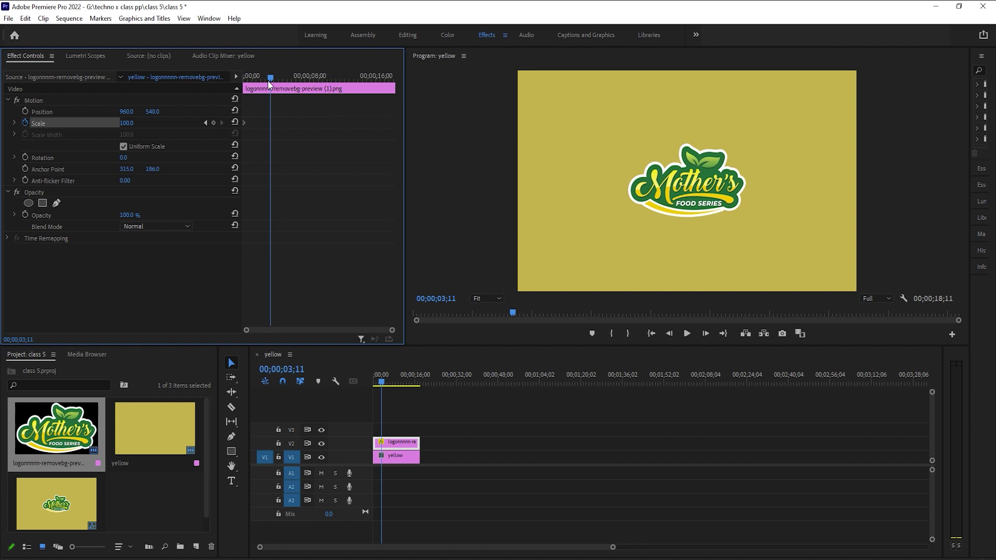
drag(271, 76, 308, 78)
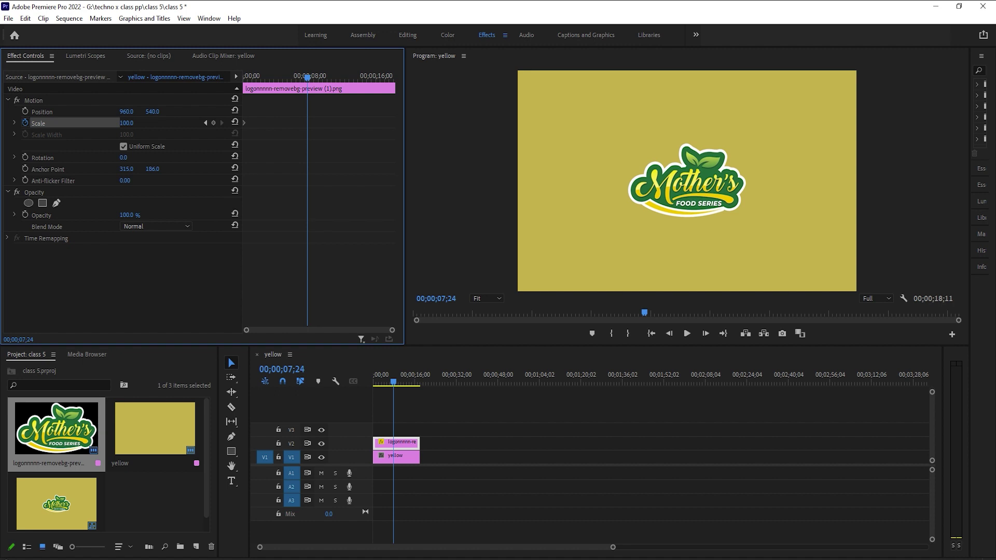
Step: Keyframe the logo's Scale at 200 at 07;24
drag(127, 123, 181, 123)
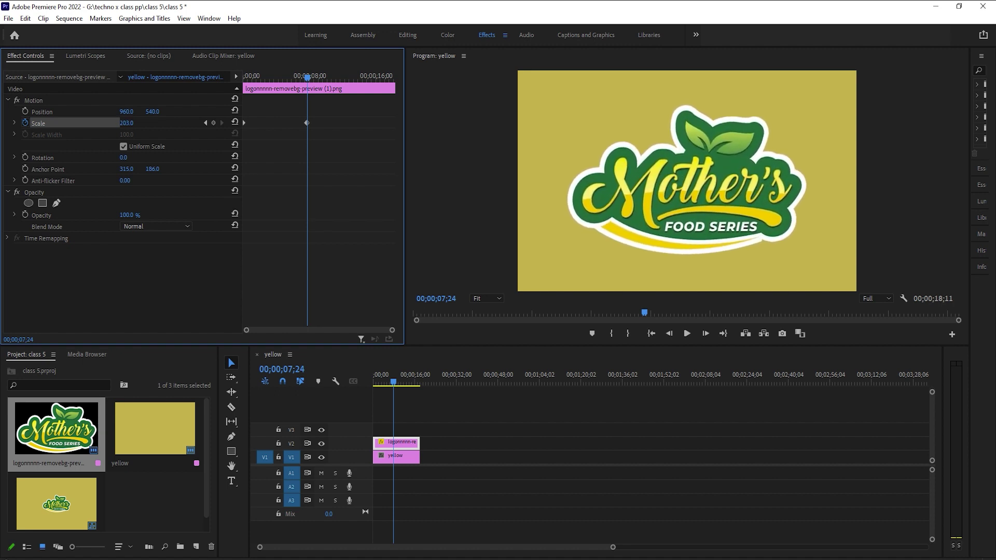
drag(181, 123, 183, 123)
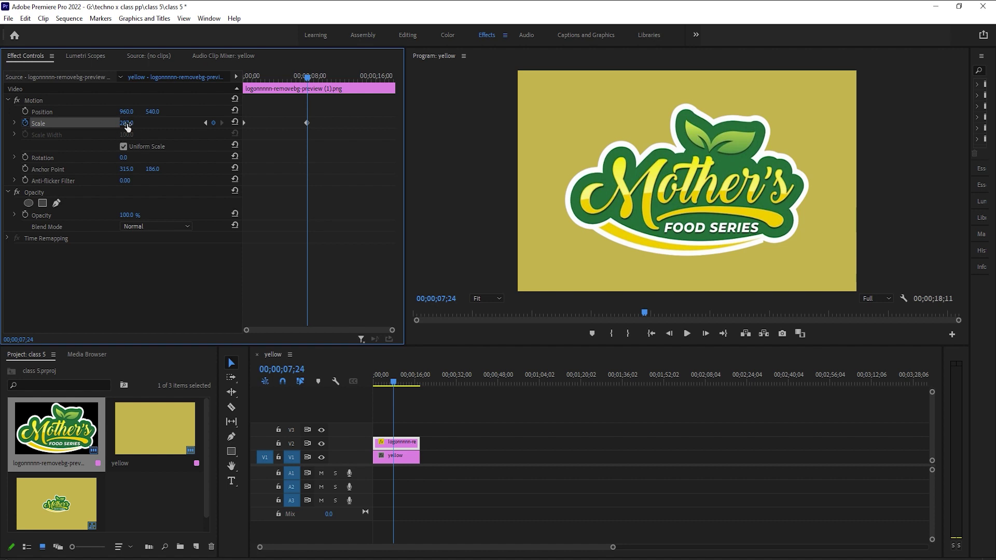
click(133, 124)
text(200)
key(Return)
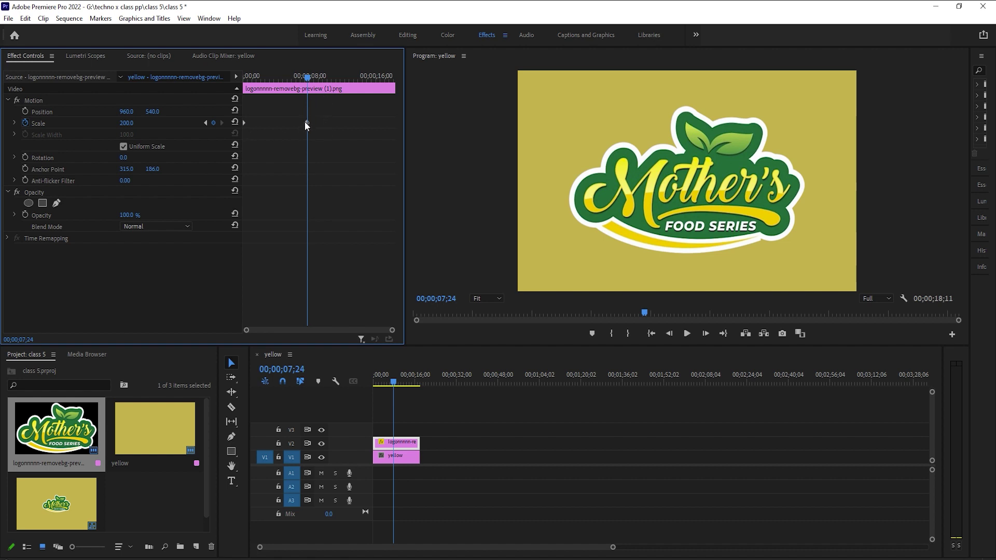
Step: At the end of the logo clip, keyframe Scale back to 100
drag(309, 76, 394, 89)
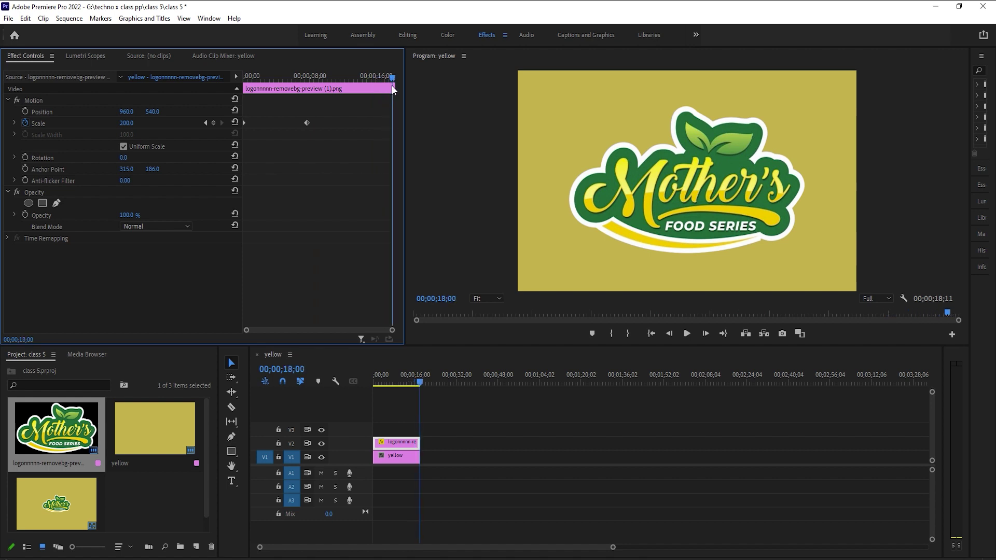
click(127, 123)
text(100)
key(Return)
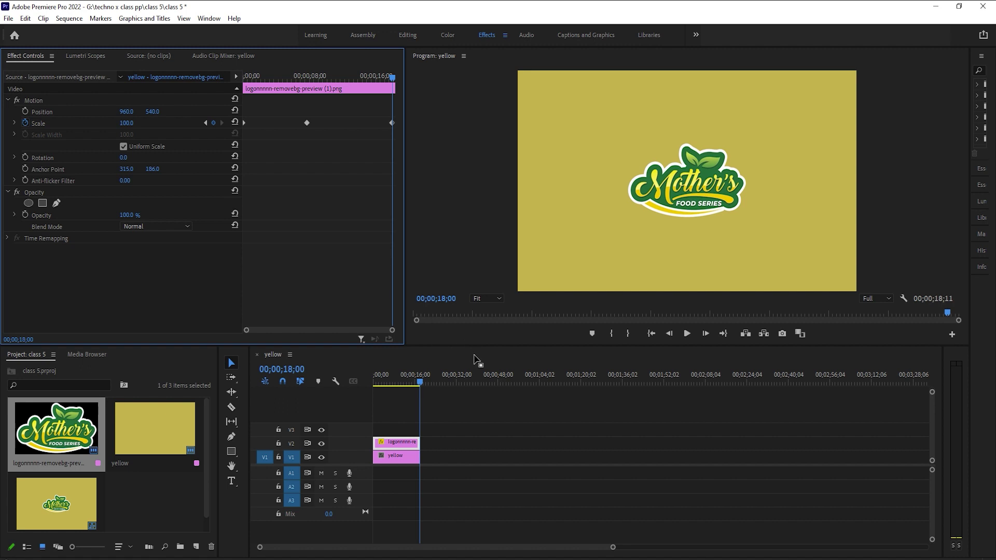
key(space)
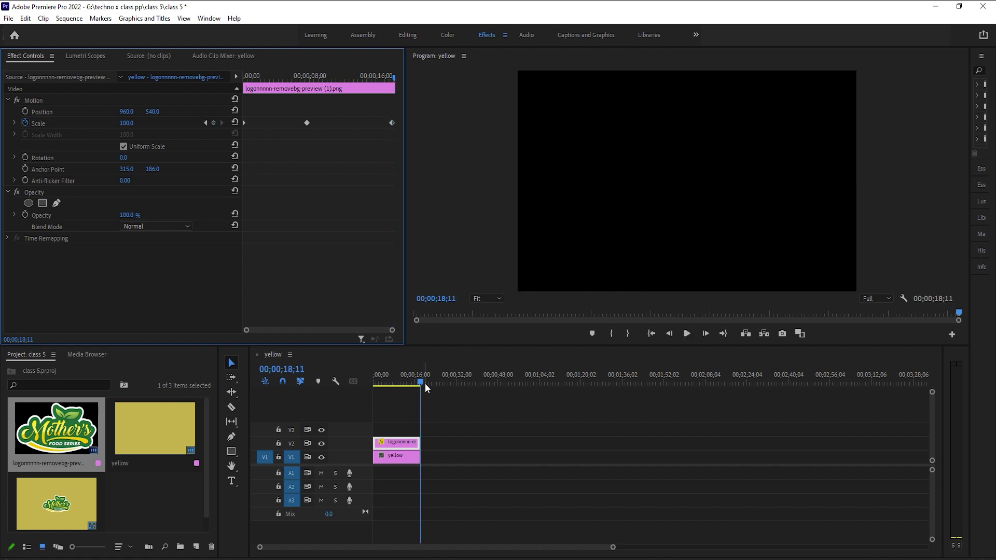
drag(419, 385, 348, 405)
key(space)
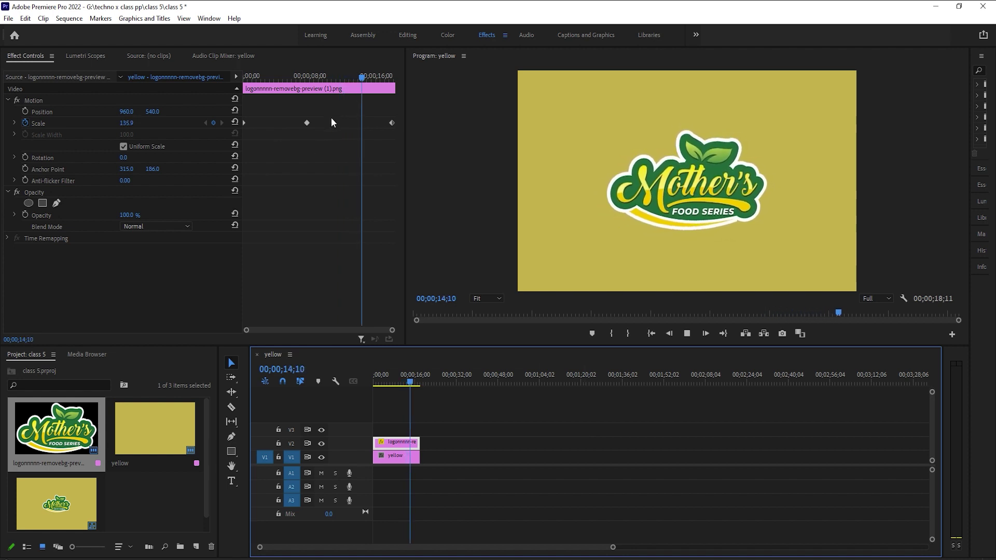
click(360, 77)
drag(360, 76, 345, 110)
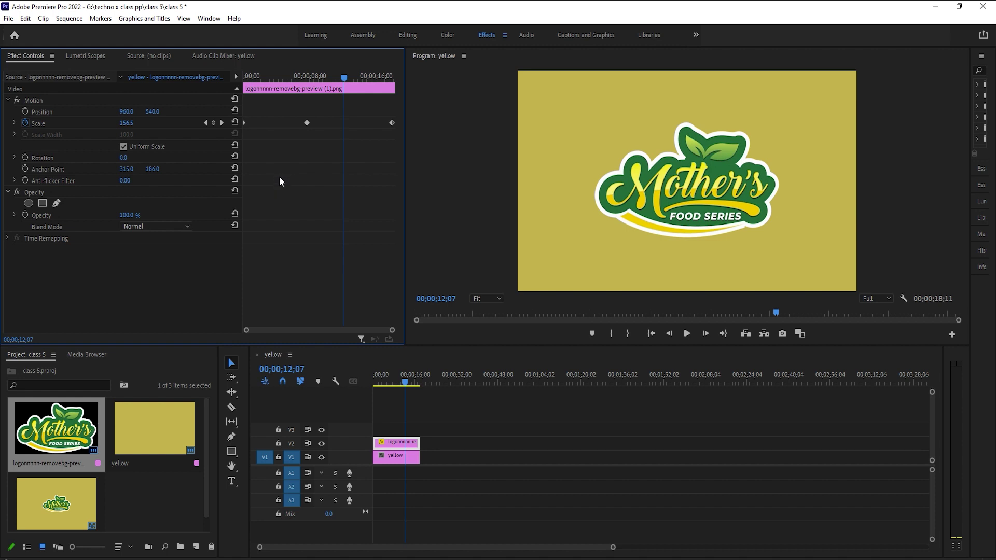
mouse_move(340, 94)
mouse_down()
mouse_move(266, 98)
mouse_move(300, 119)
mouse_move(281, 122)
mouse_up()
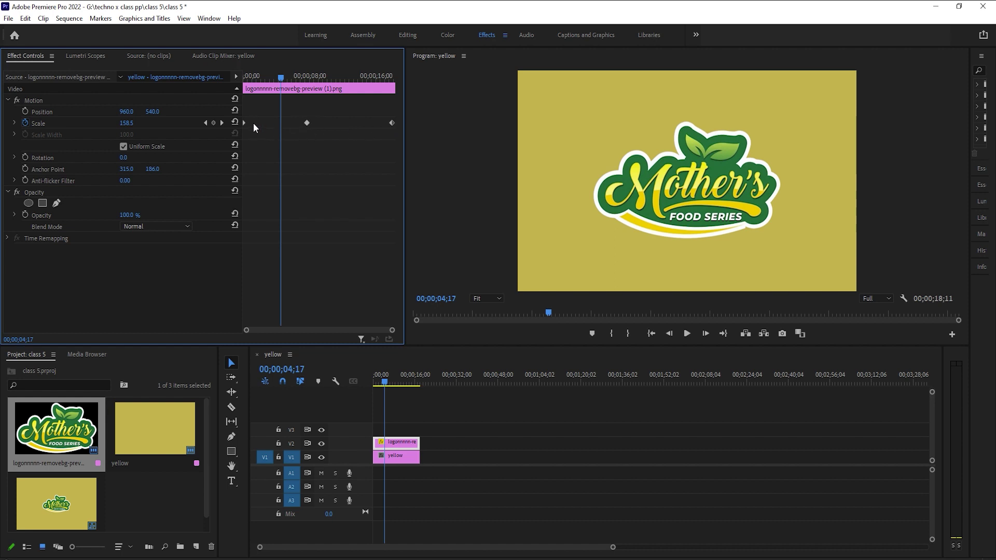
Step: Shift the first Scale keyframe later and the last one earlier, then play the retimed zoom
drag(244, 123, 270, 123)
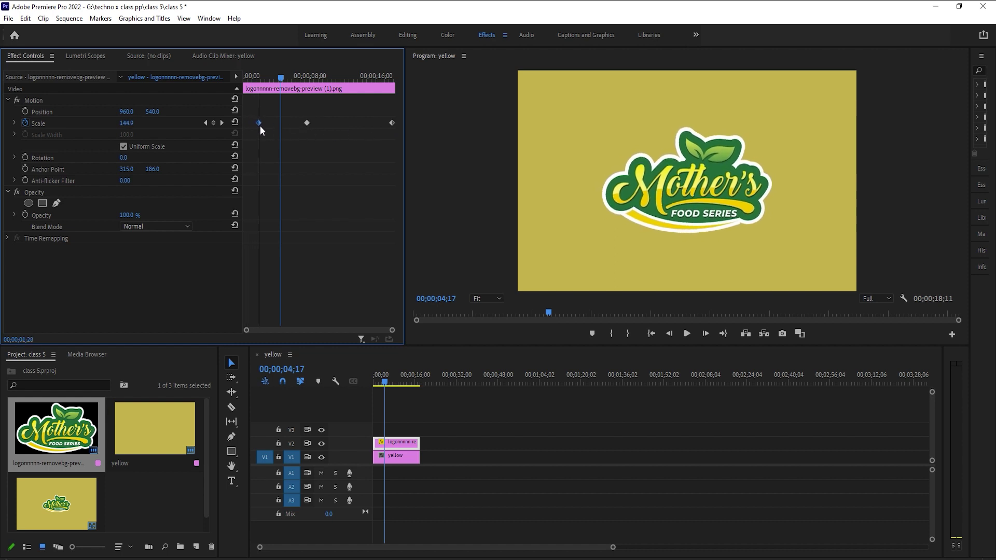
click(392, 123)
drag(391, 122, 340, 123)
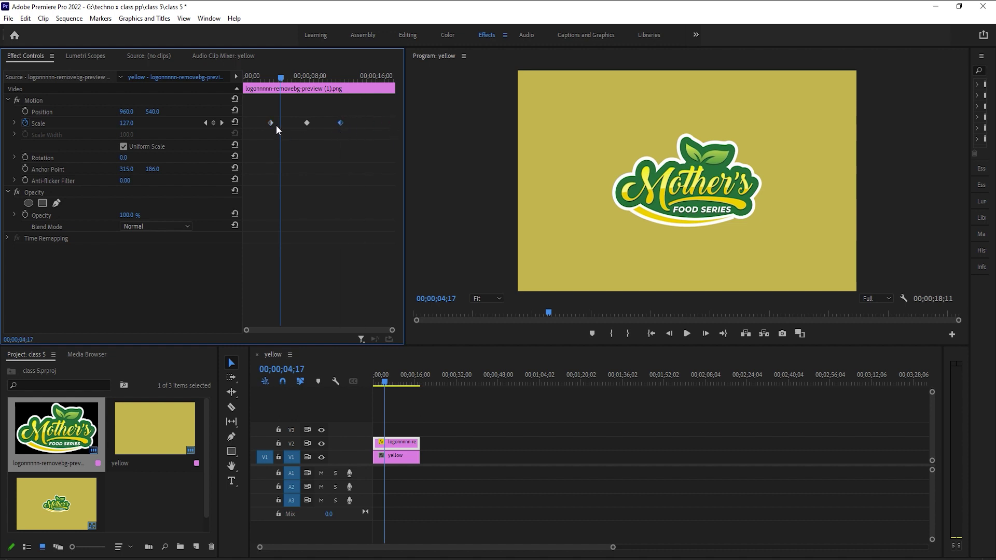
drag(270, 123, 276, 123)
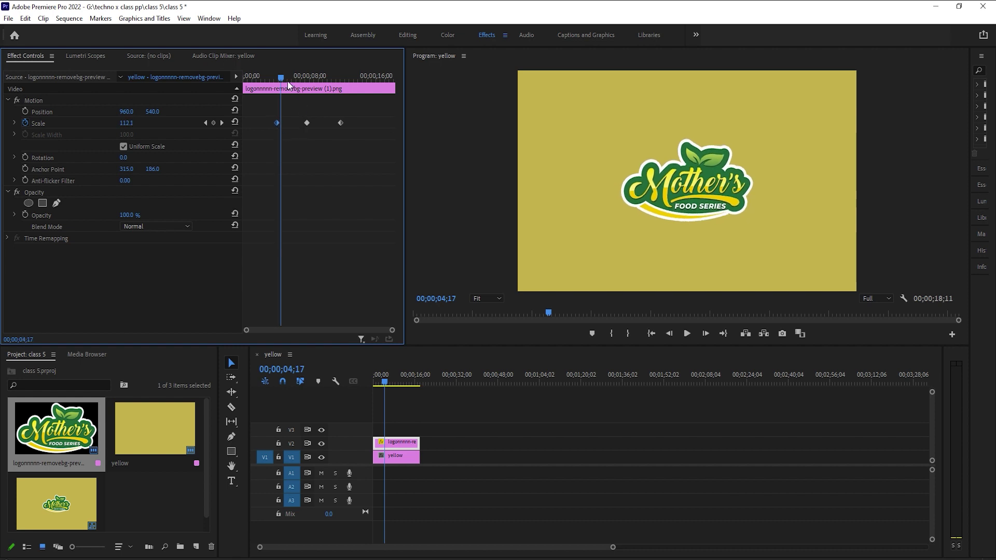
drag(287, 80, 259, 78)
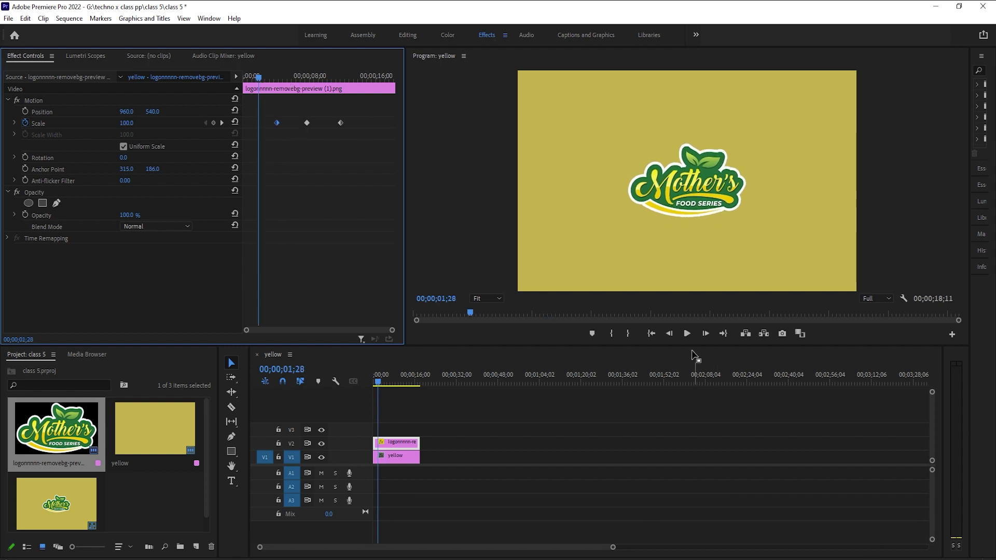
click(687, 334)
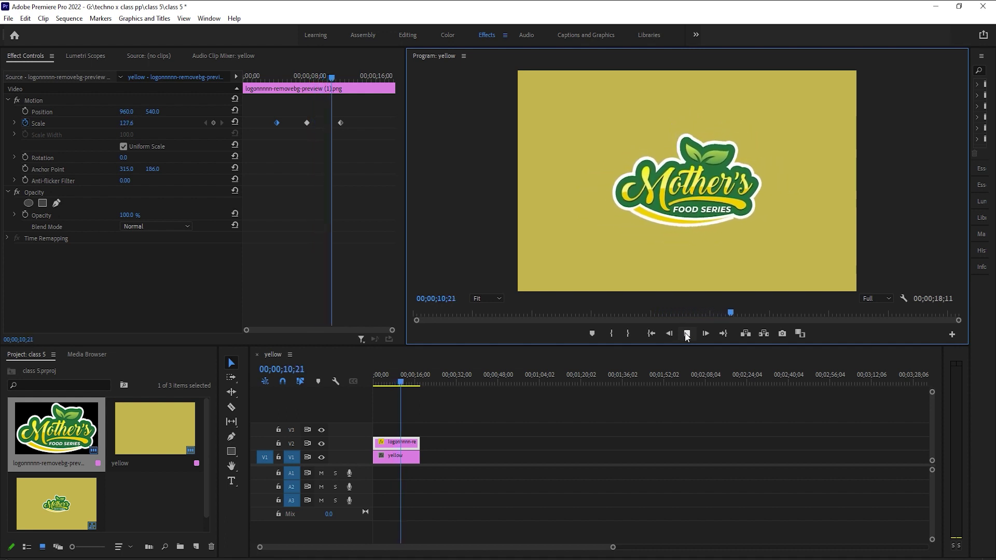
click(687, 333)
Step: Undo, delete the selected Scale keyframes, and reset the logo's Scale to 100
key(ctrl+z)
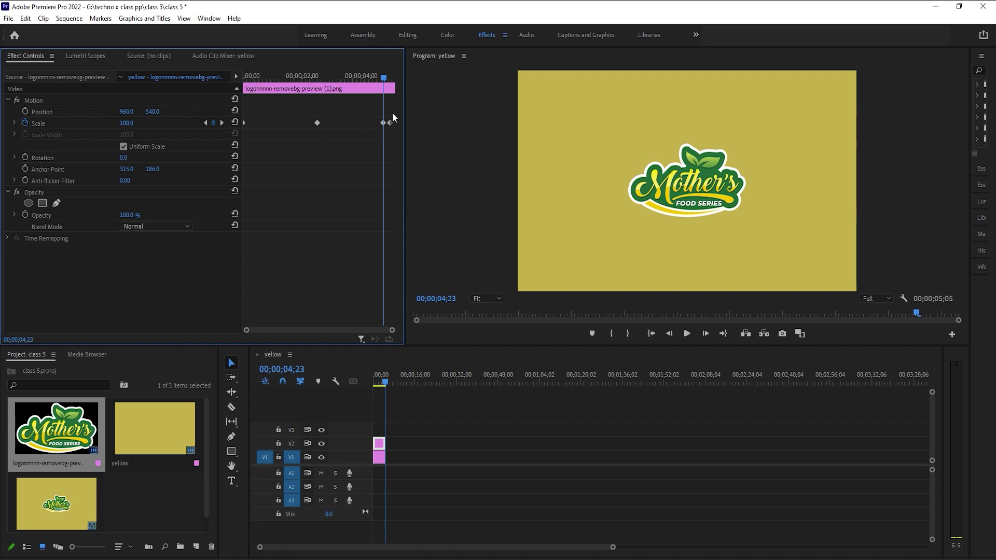
drag(392, 113, 232, 136)
key(Delete)
click(235, 122)
Step: Turn off Scale animation, confirm removing all keyframes, and select the logo at the sequence start
click(24, 125)
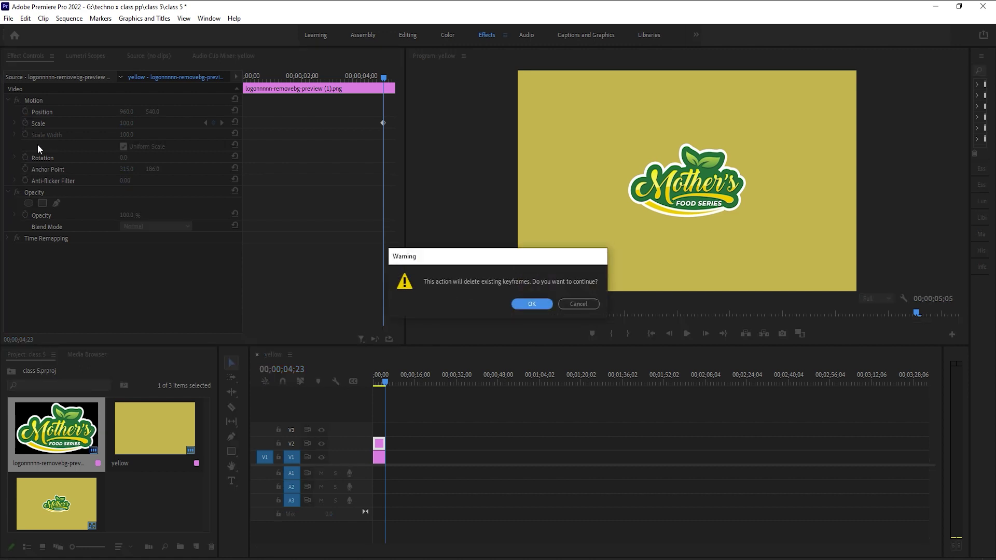
click(527, 305)
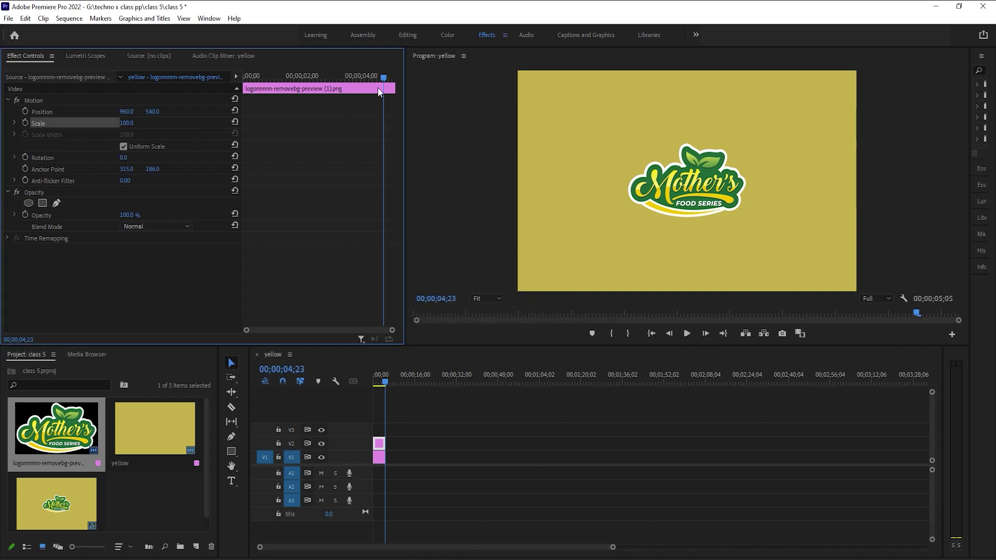
key(Home)
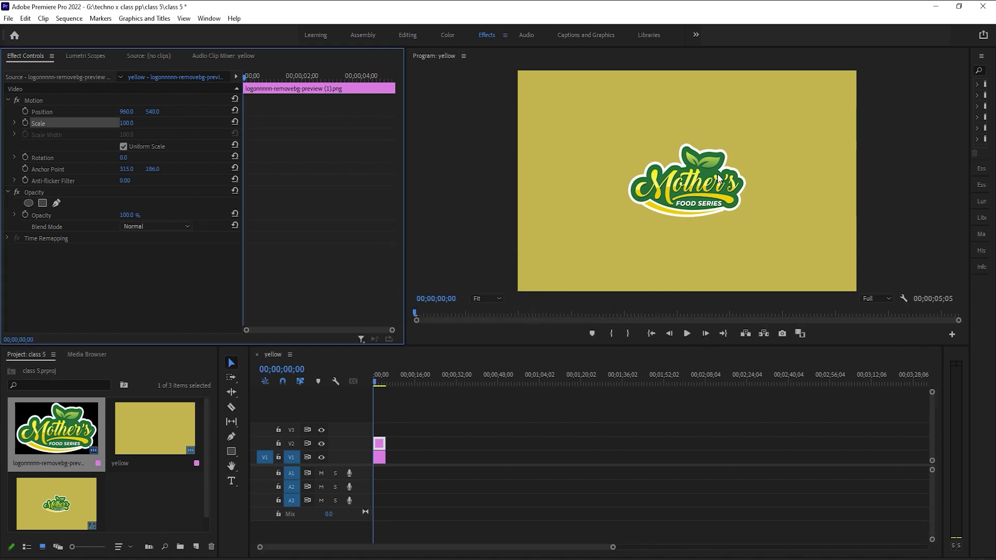
click(592, 233)
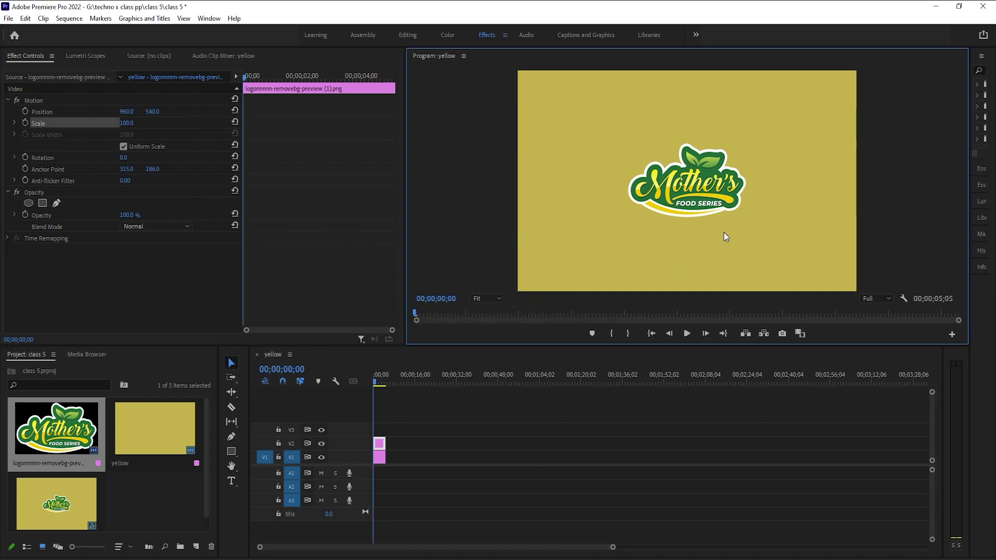
click(709, 184)
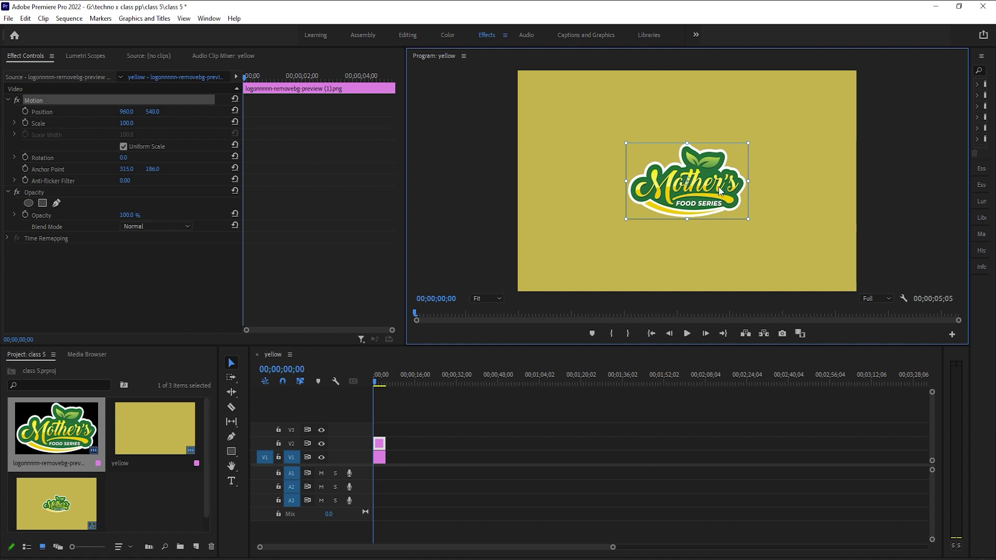
Step: Move the logo to the yellow frame's lower-left corner (348.4, 879.5) and select its V2 clip
drag(713, 197, 611, 271)
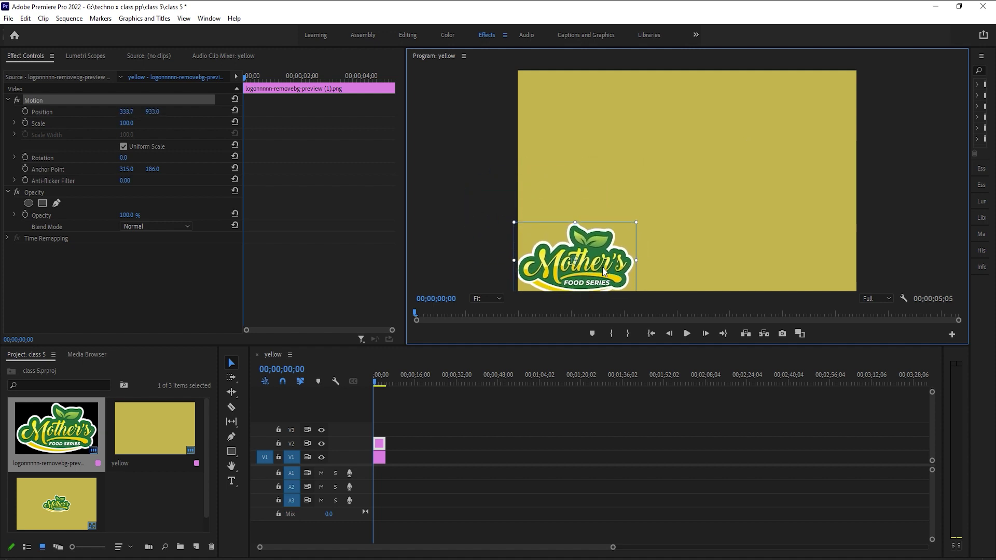
mouse_move(611, 271)
mouse_down()
mouse_move(711, 132)
mouse_move(648, 120)
mouse_move(669, 223)
mouse_move(604, 258)
mouse_up()
click(711, 191)
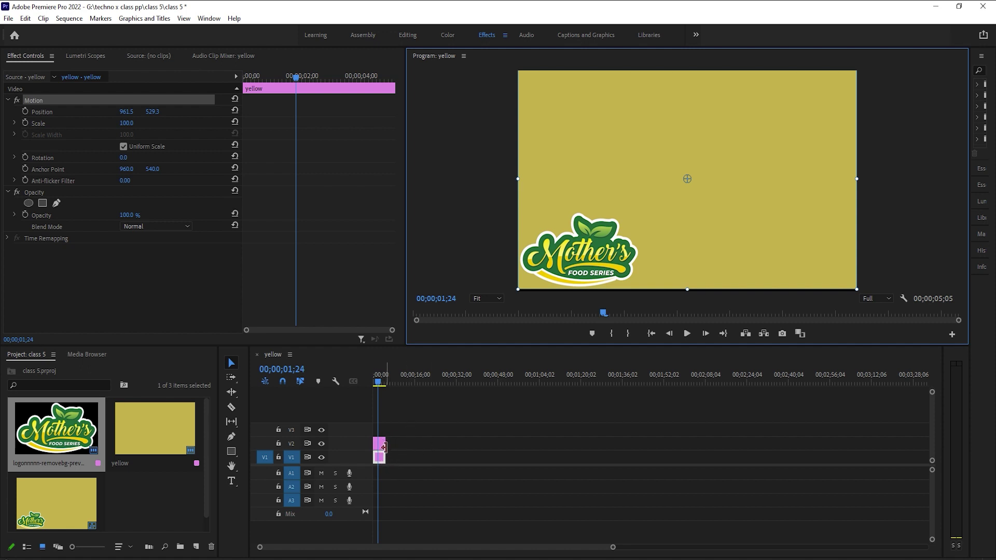
click(415, 443)
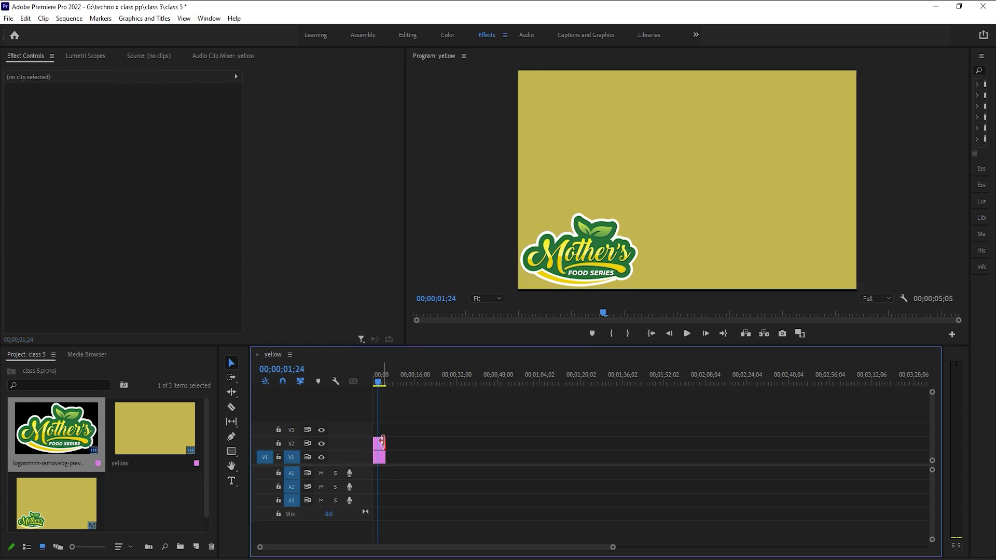
click(381, 445)
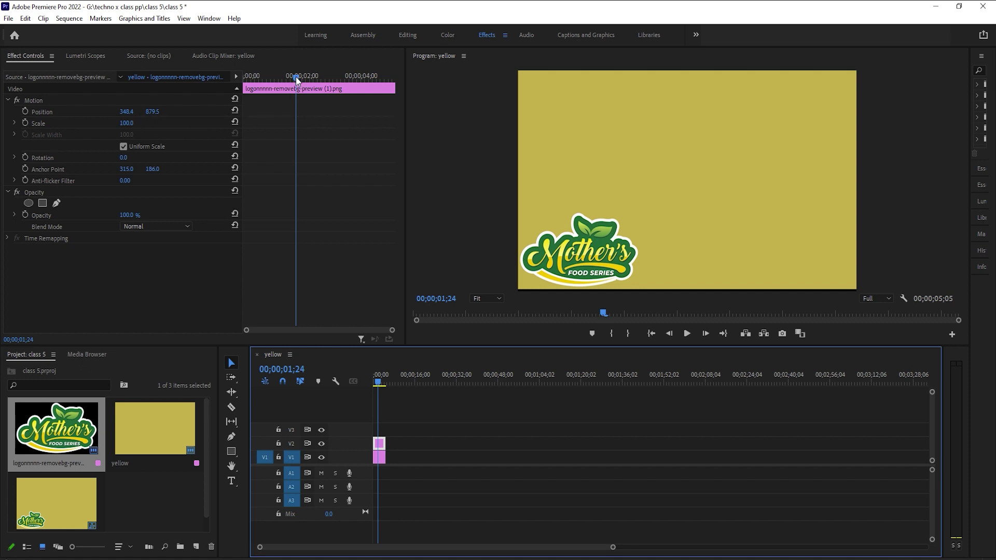
Step: Keyframe the logo's Position at the start, then slide it to X 1577.4 around 2;03
drag(296, 77, 191, 77)
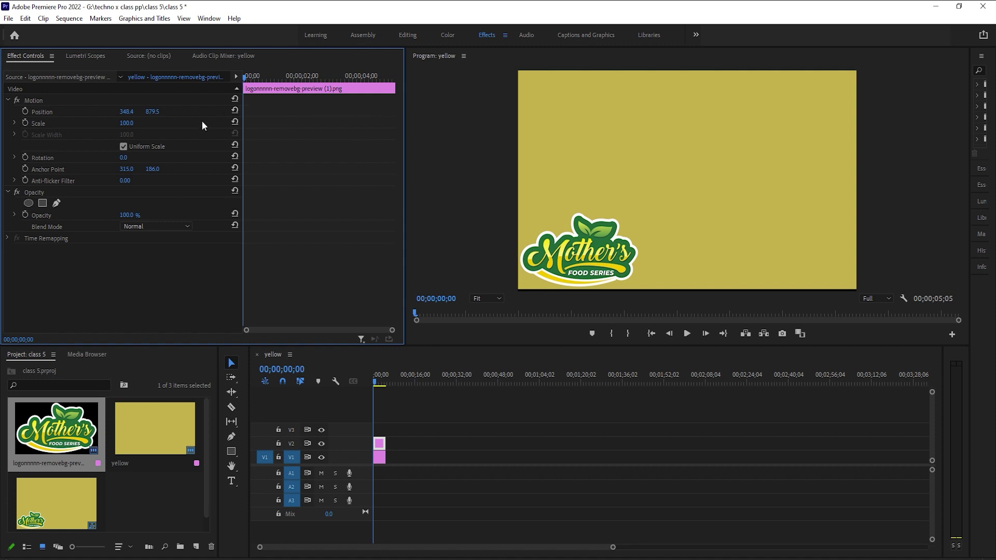
click(25, 111)
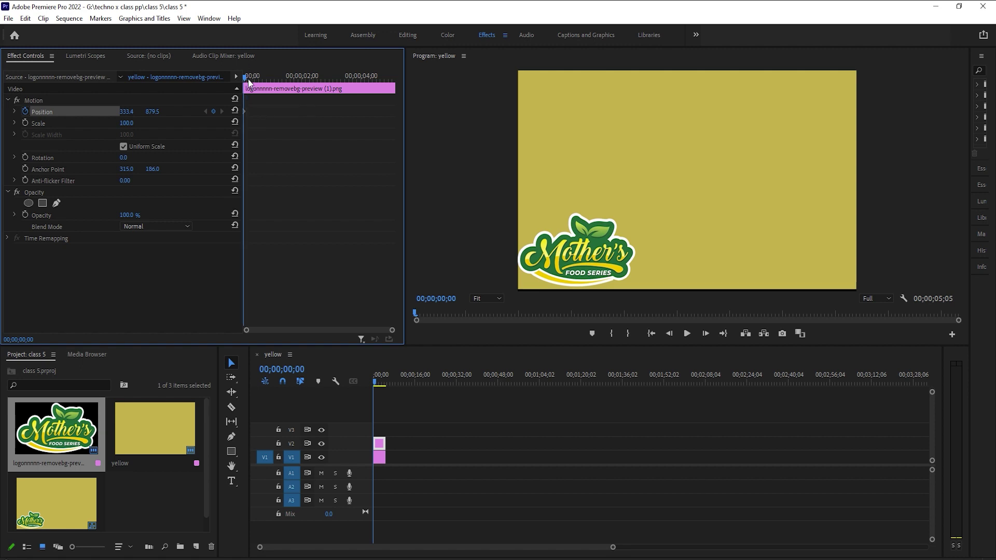
drag(274, 77, 308, 93)
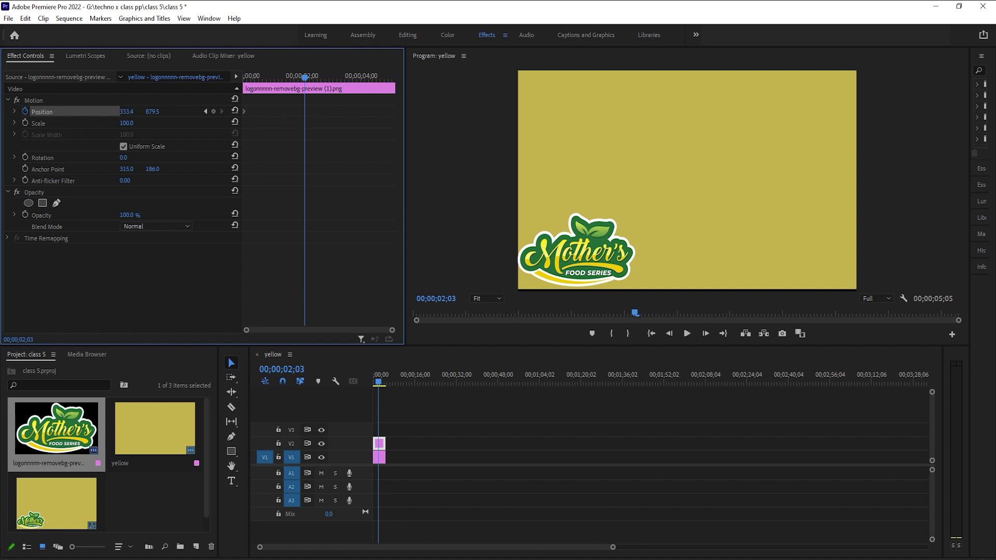
drag(126, 111, 771, 112)
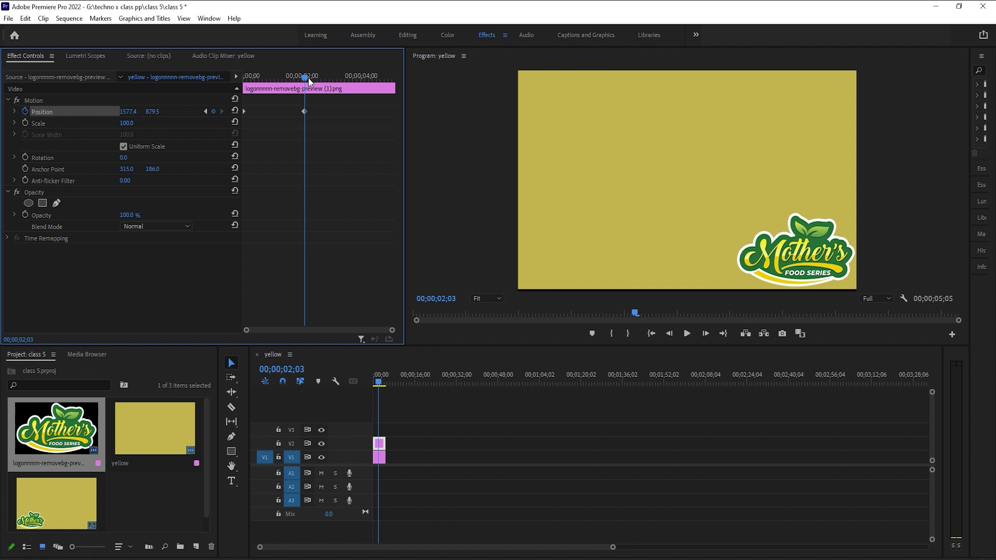
Step: Add a hold Position keyframe near 2;11 and scrub to verify the slide to 1577.4, 879.5
drag(309, 81, 313, 120)
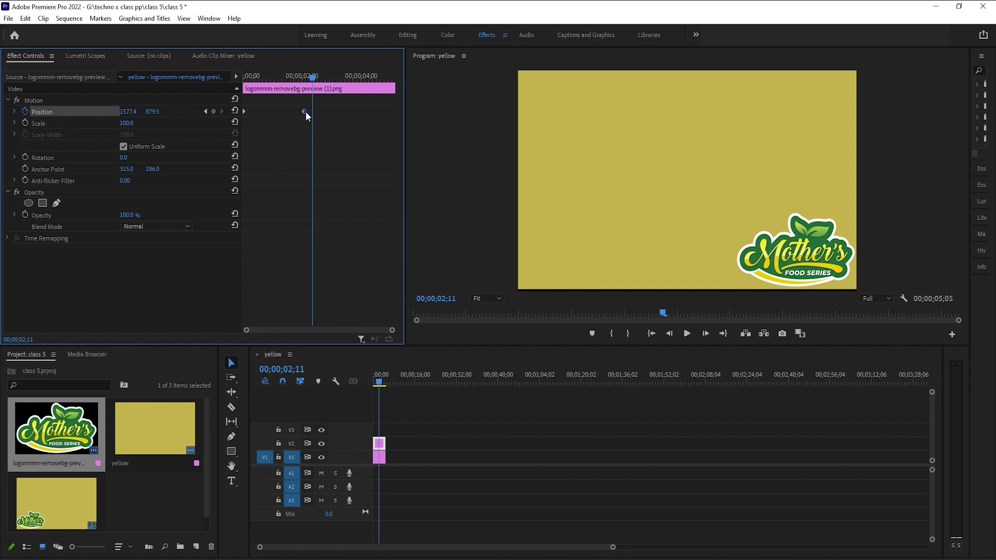
drag(306, 111, 311, 115)
drag(312, 78, 301, 77)
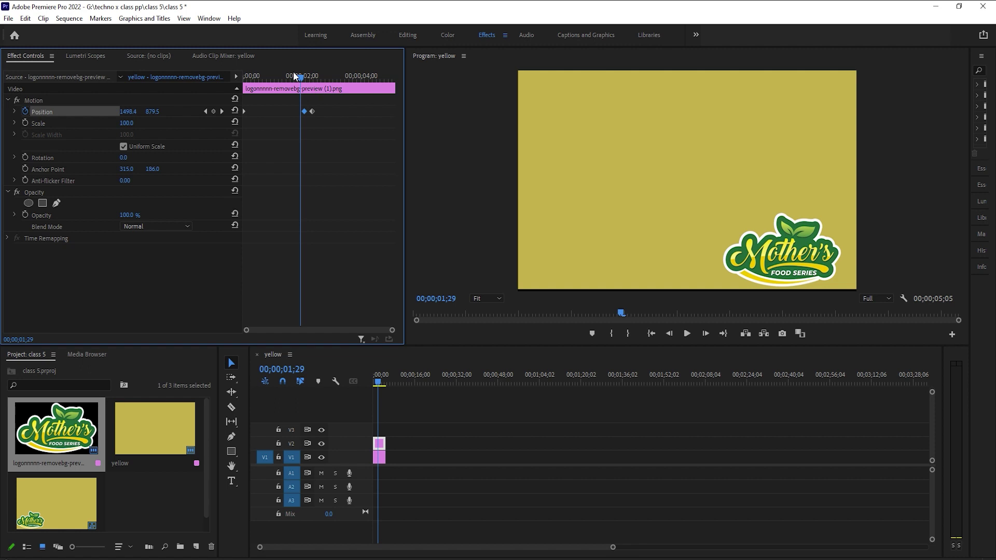
click(303, 78)
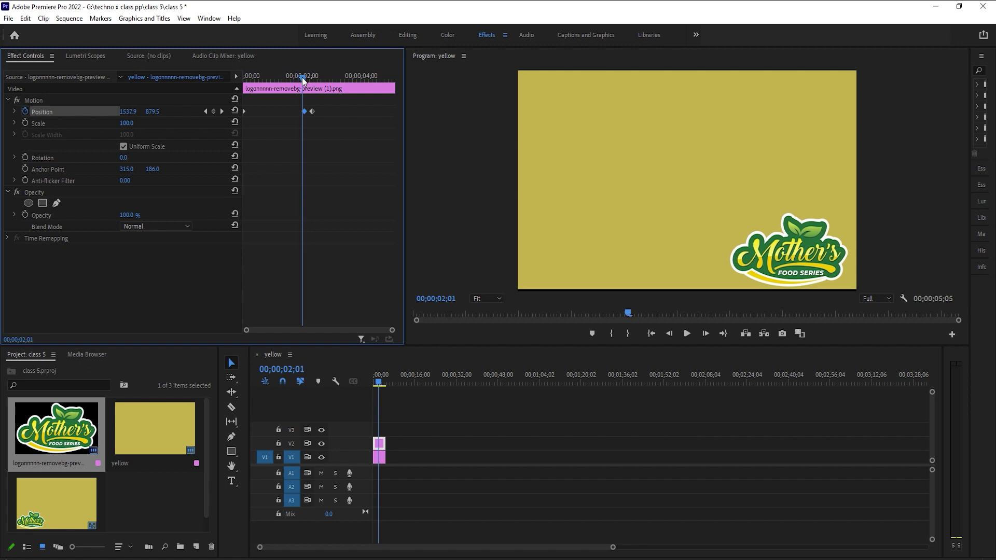
drag(304, 80, 311, 82)
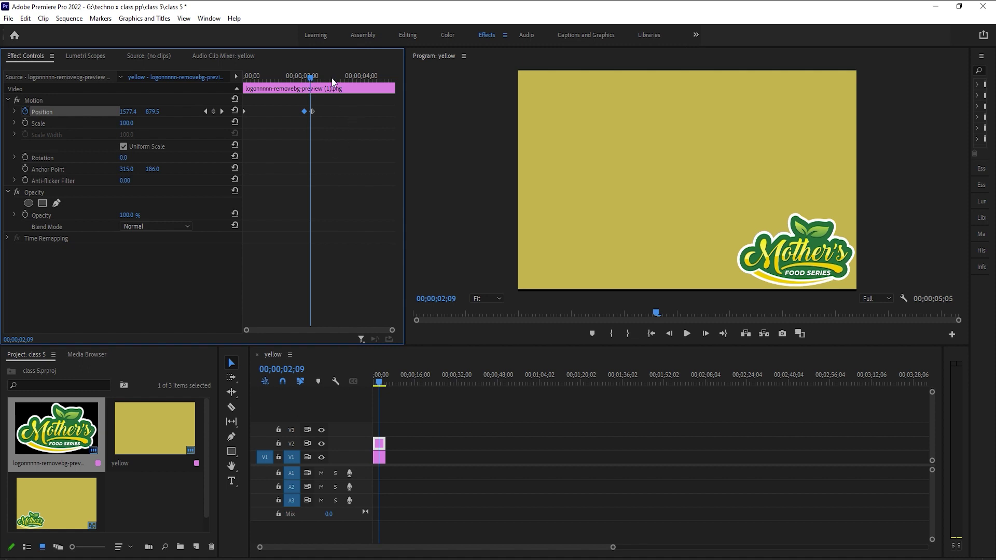
drag(312, 75, 391, 93)
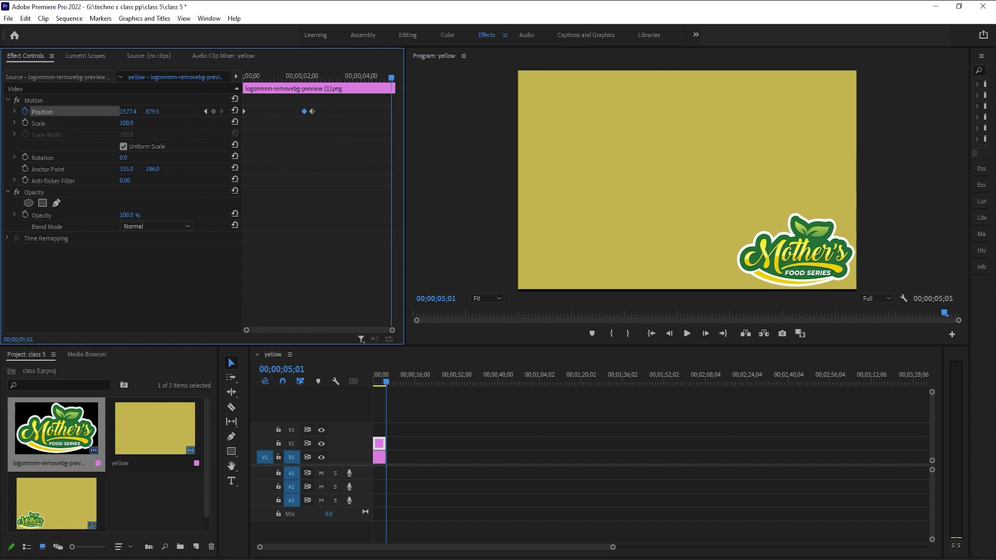
Step: At the clip end, raise the logo to 1577.4, 199.5 in the top-right and preview it
drag(152, 112, 11, 111)
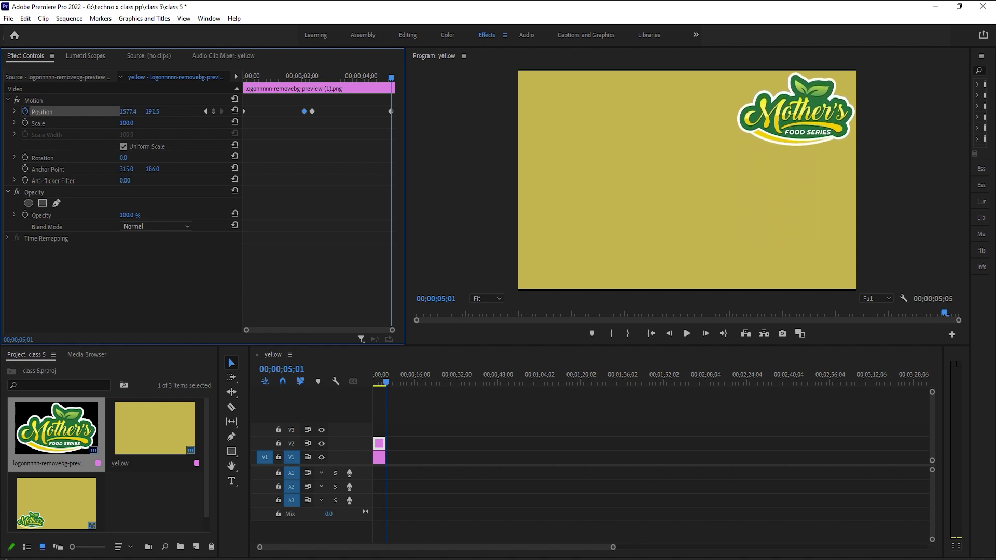
drag(11, 112, 434, 191)
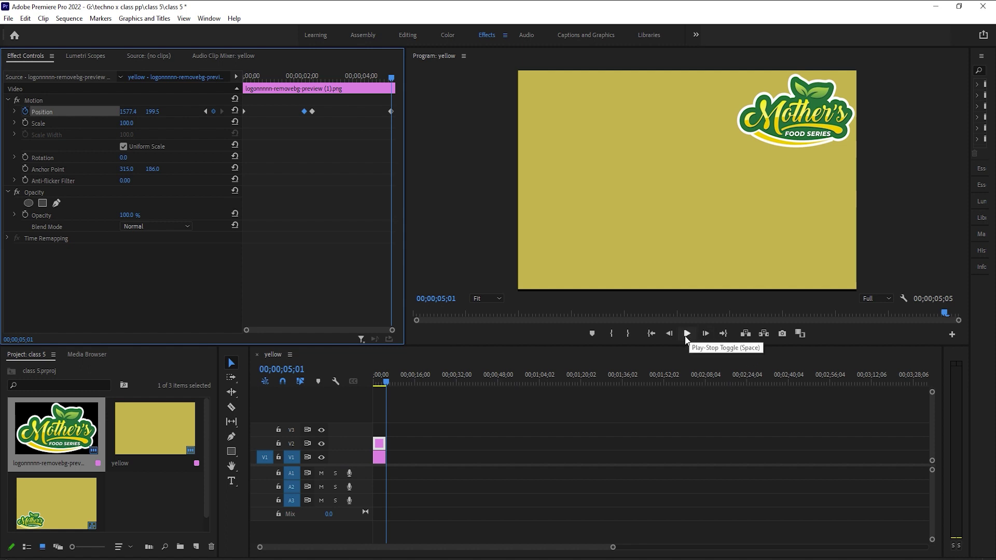
click(688, 334)
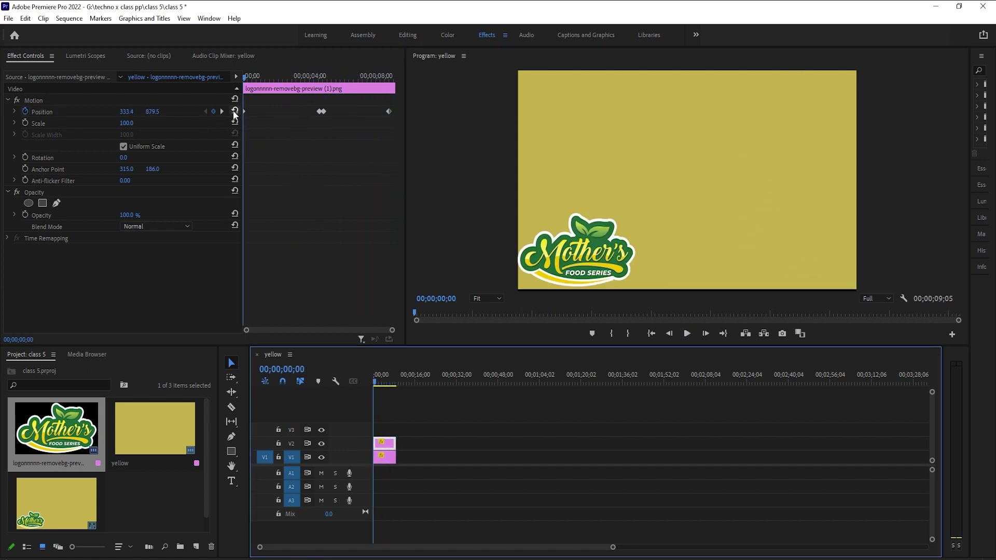
Step: Reset Position and delete its keyframes so the logo stays centred at 960, 540
click(234, 111)
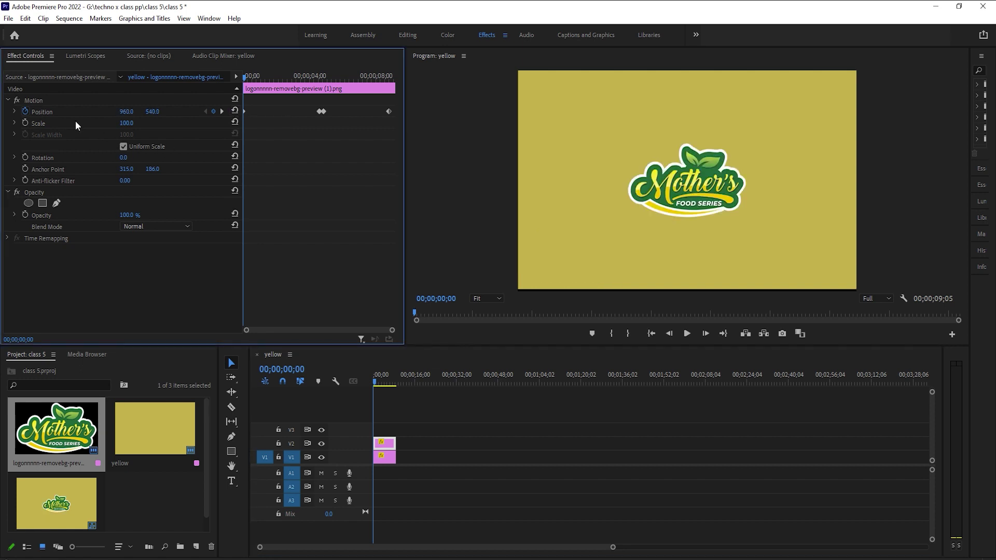
click(25, 111)
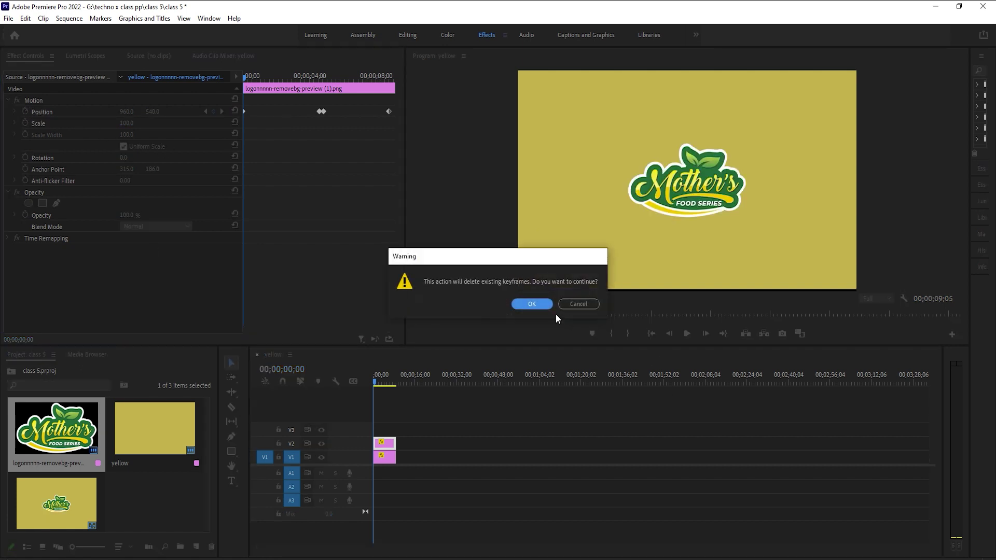
click(539, 304)
click(42, 158)
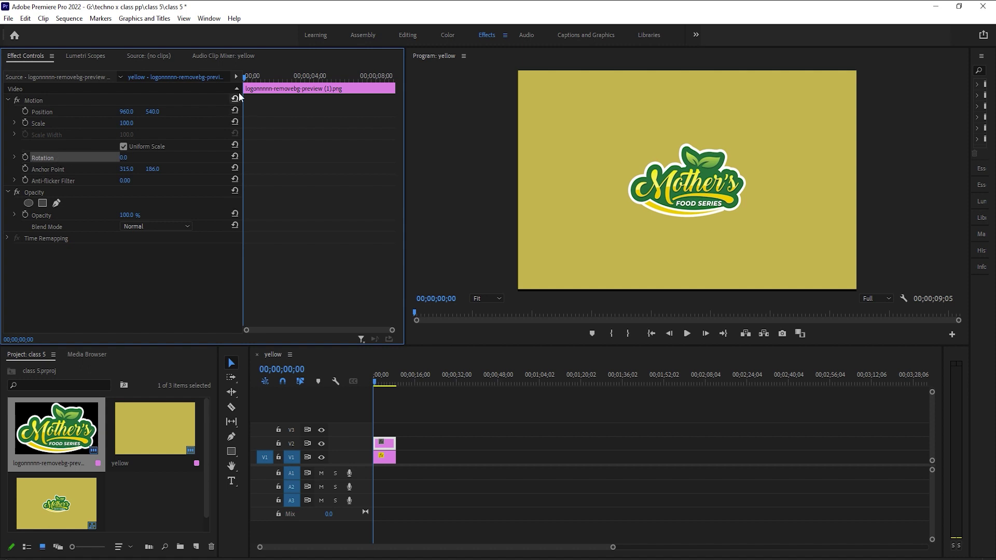
Step: Keyframe Rotation at 3;10 and set it to 360° about two seconds later
drag(245, 77, 299, 88)
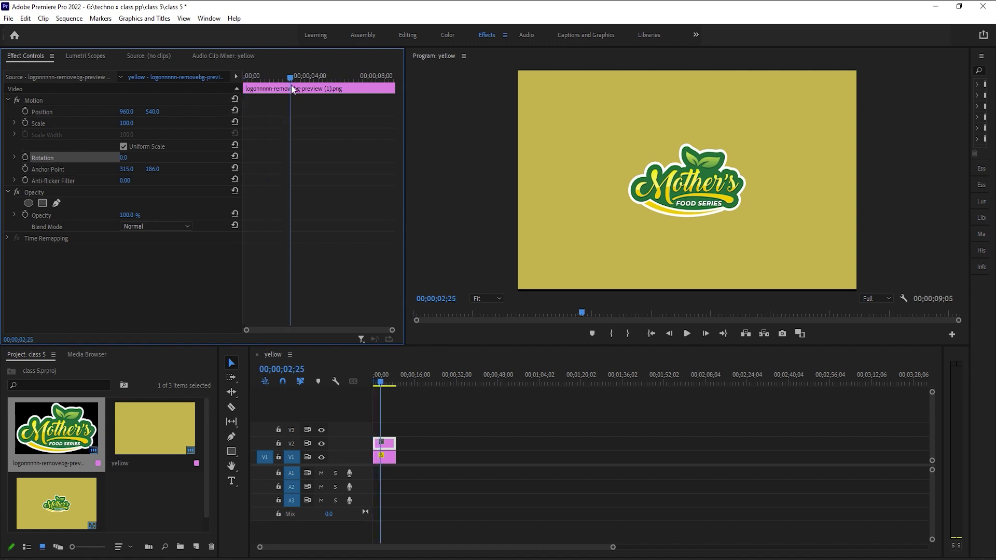
click(25, 157)
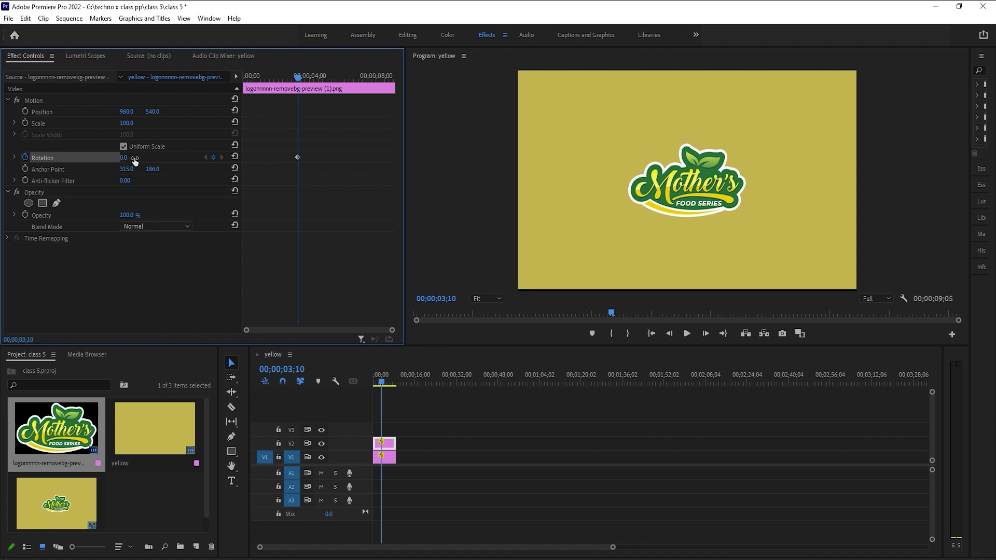
drag(299, 77, 331, 85)
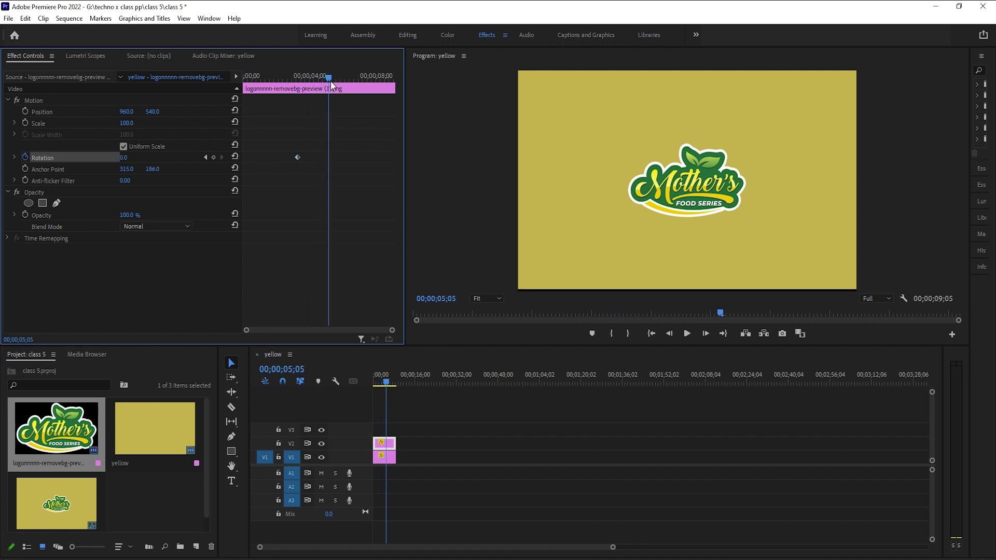
click(123, 161)
text(3)
text(60)
key(Return)
Step: Play the spinning logo back from the start of the sequence
drag(328, 77, 309, 77)
key(Home)
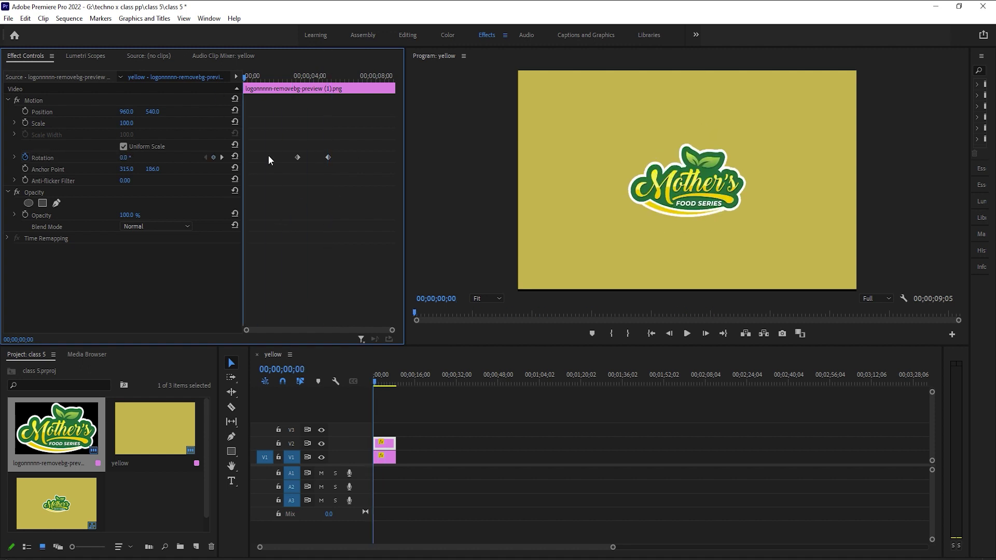
click(688, 336)
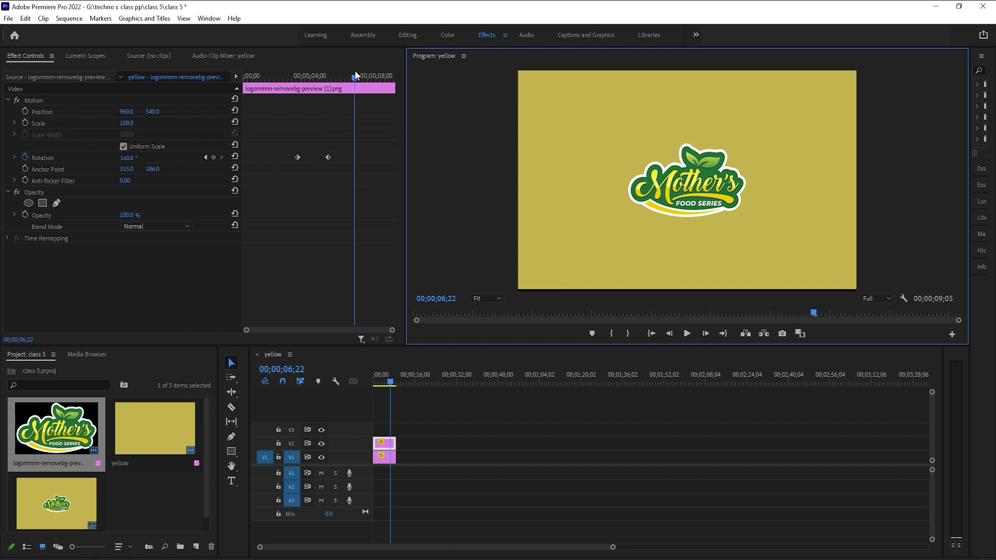
Step: Drag the first Rotation keyframe later so the spin starts later and faster, then play it back
drag(355, 76, 290, 82)
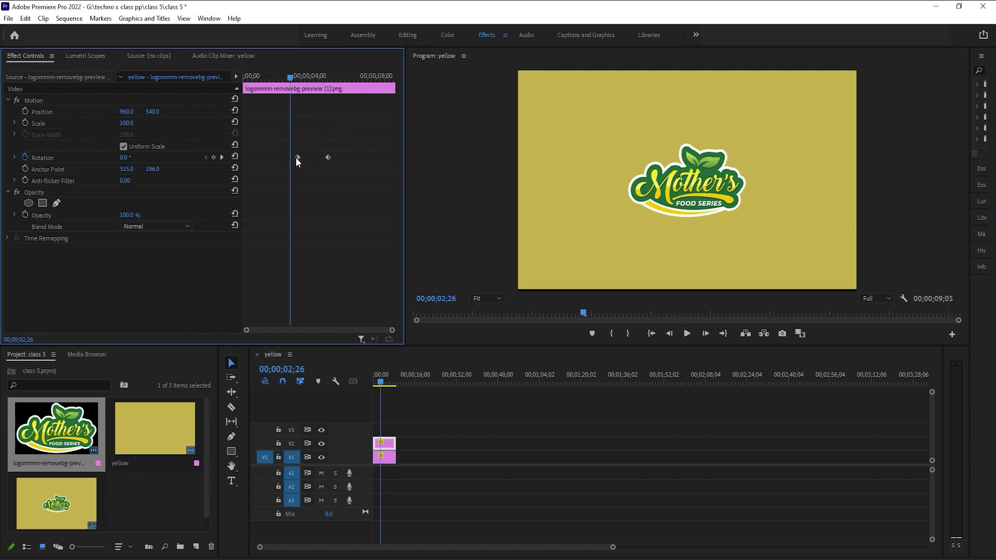
drag(298, 157, 325, 157)
drag(289, 81, 302, 81)
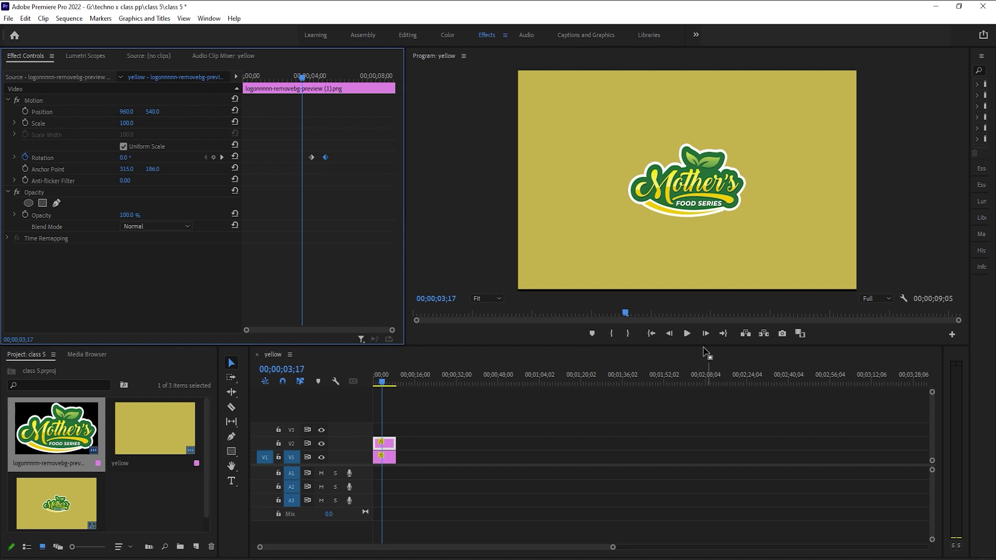
click(687, 334)
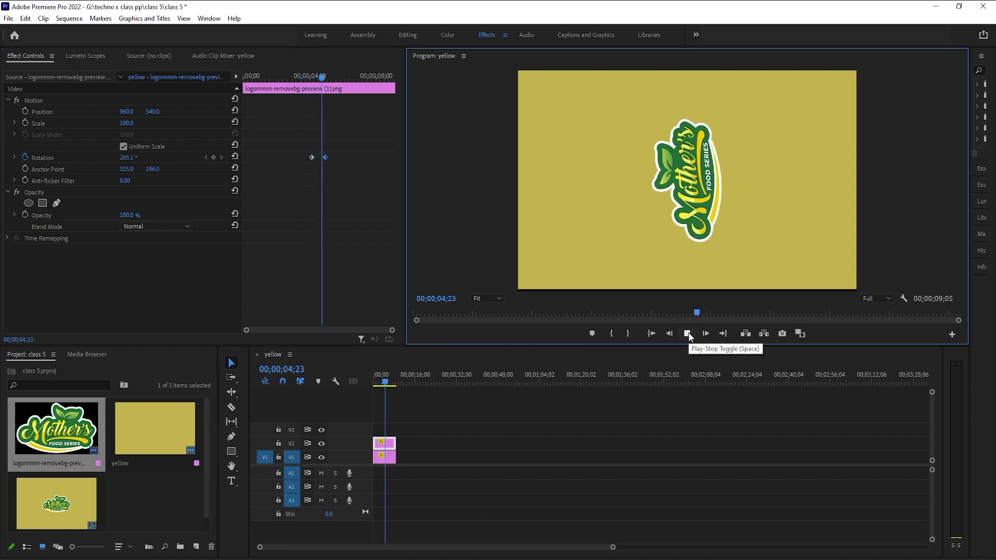
click(688, 333)
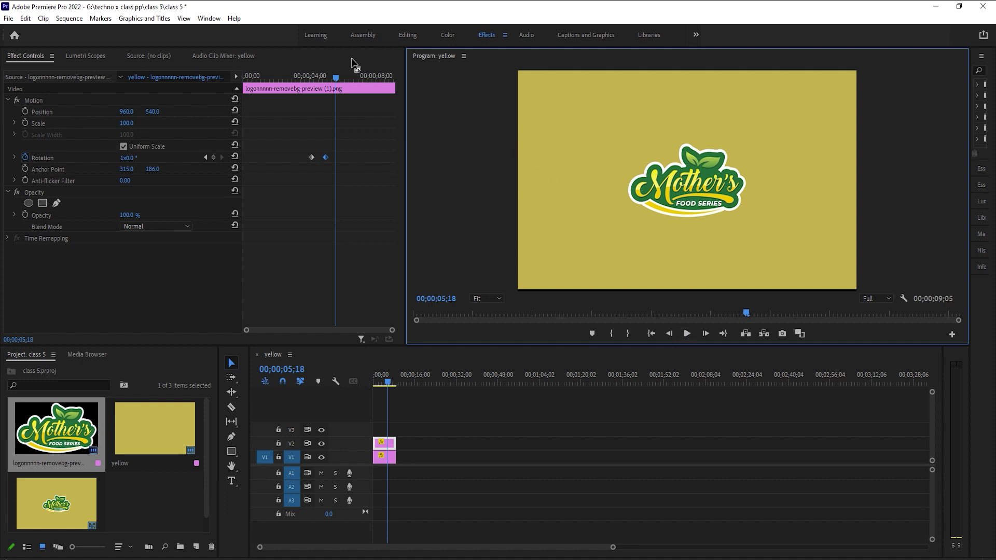
Step: Add a Scale keyframe at 100 at about 4;03
drag(336, 79, 308, 83)
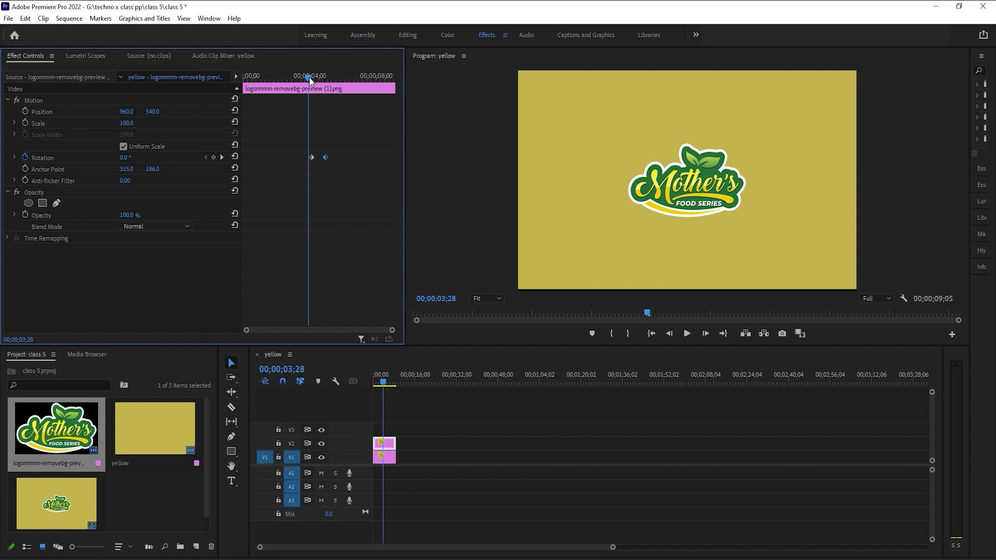
drag(310, 78, 313, 77)
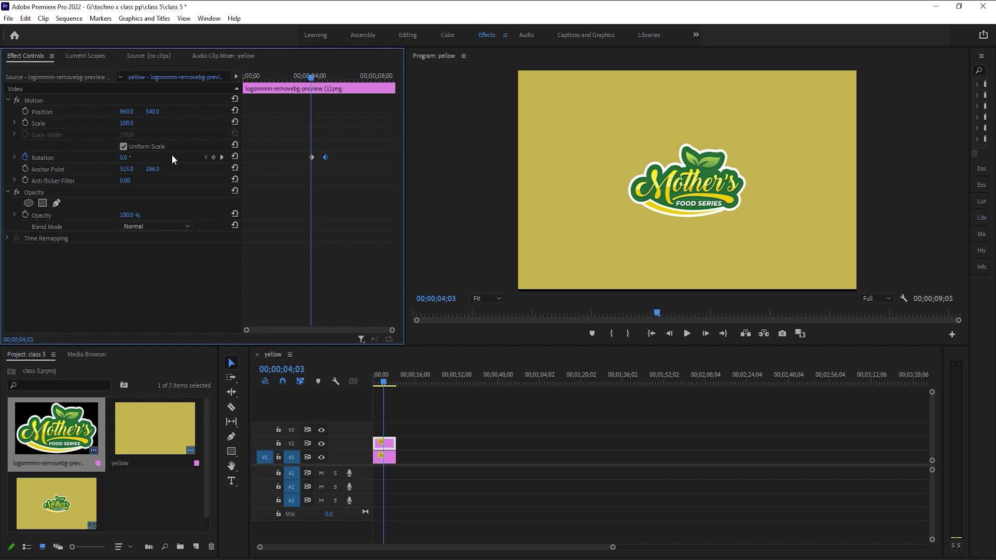
click(25, 123)
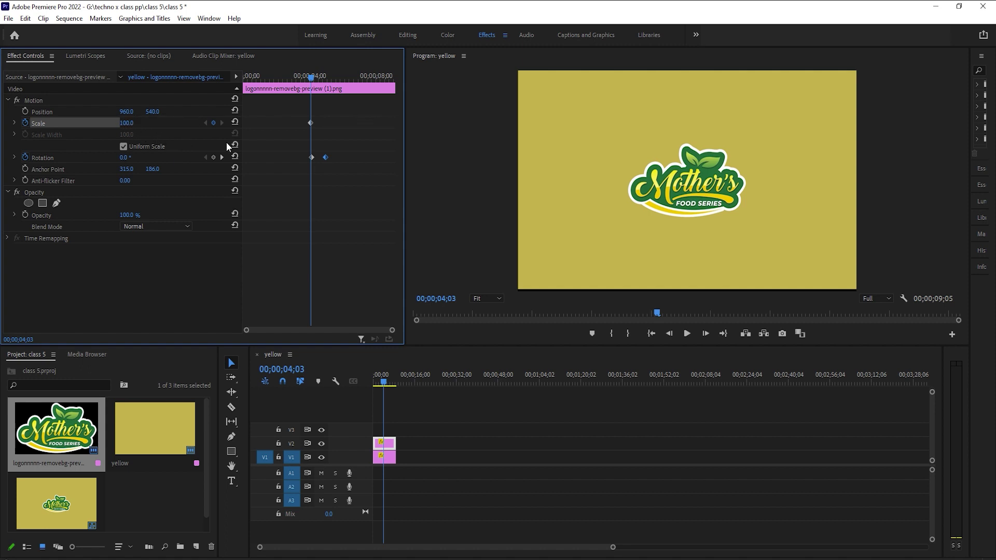
Step: At 5;00, set Scale to 200 to add a second Scale keyframe
drag(313, 77, 327, 78)
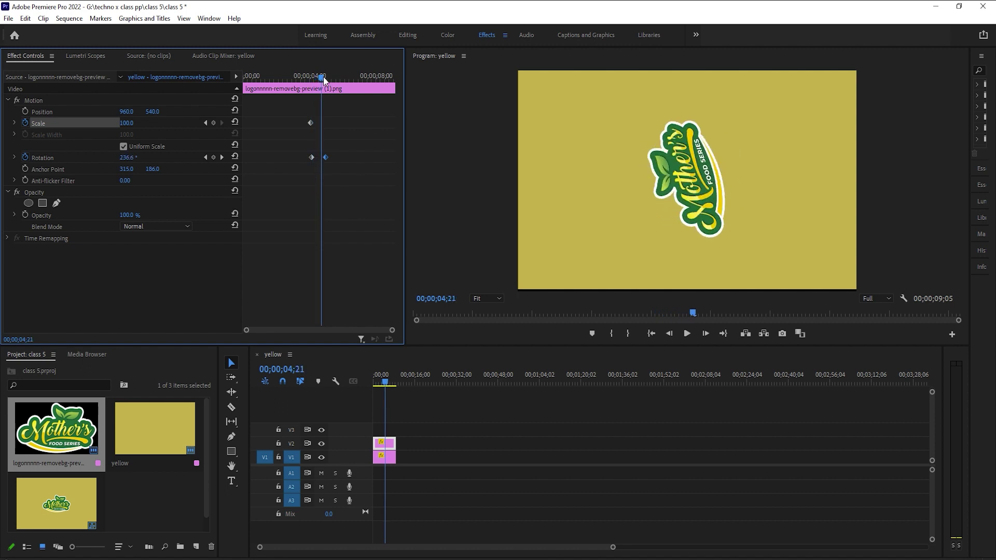
click(126, 123)
text(200)
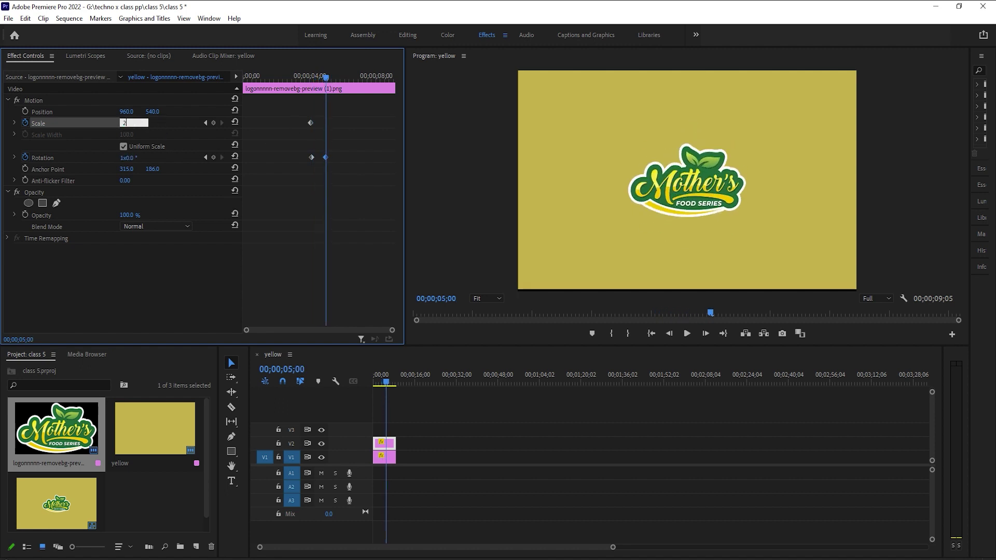
click(277, 248)
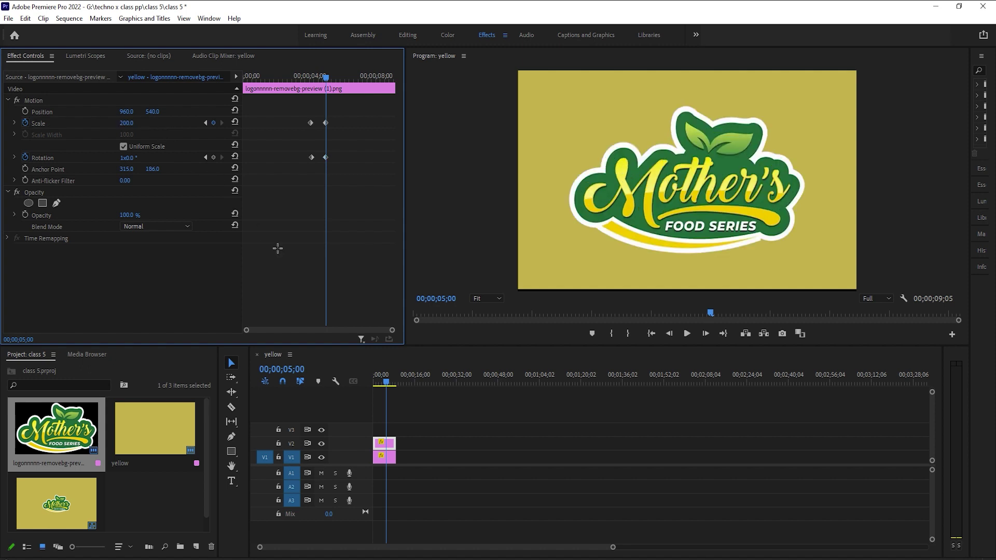
Step: Preview the growing, spinning logo, then return to about four seconds
drag(323, 75, 289, 83)
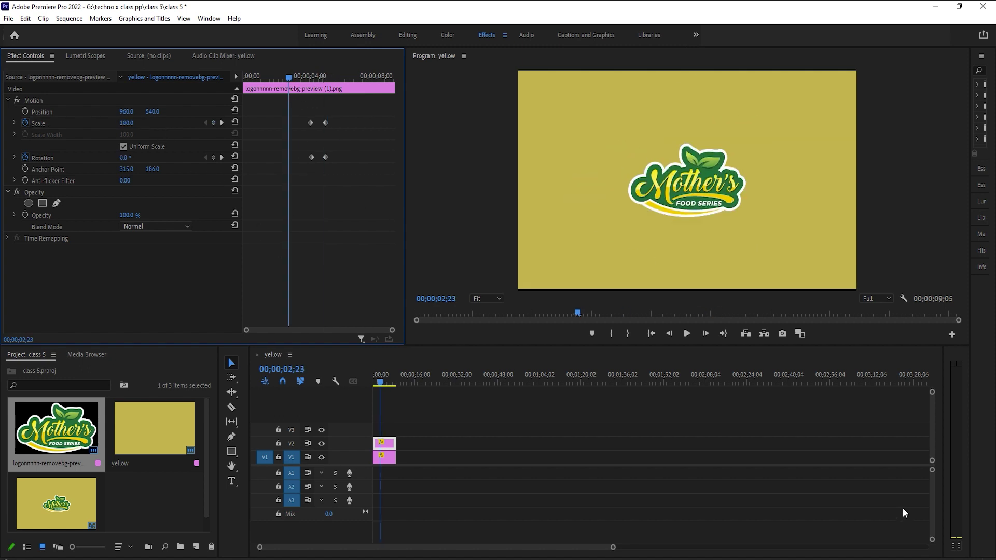
click(686, 334)
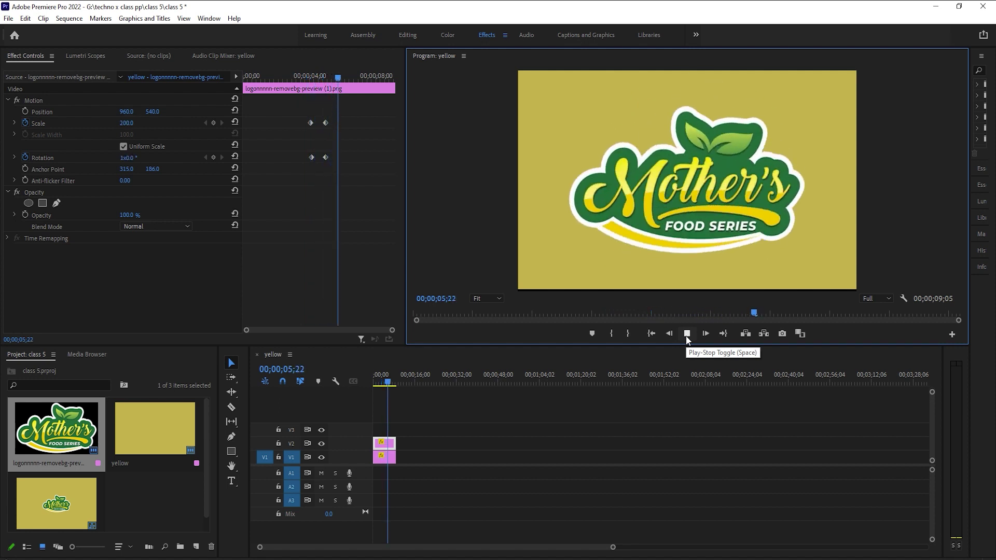
click(686, 336)
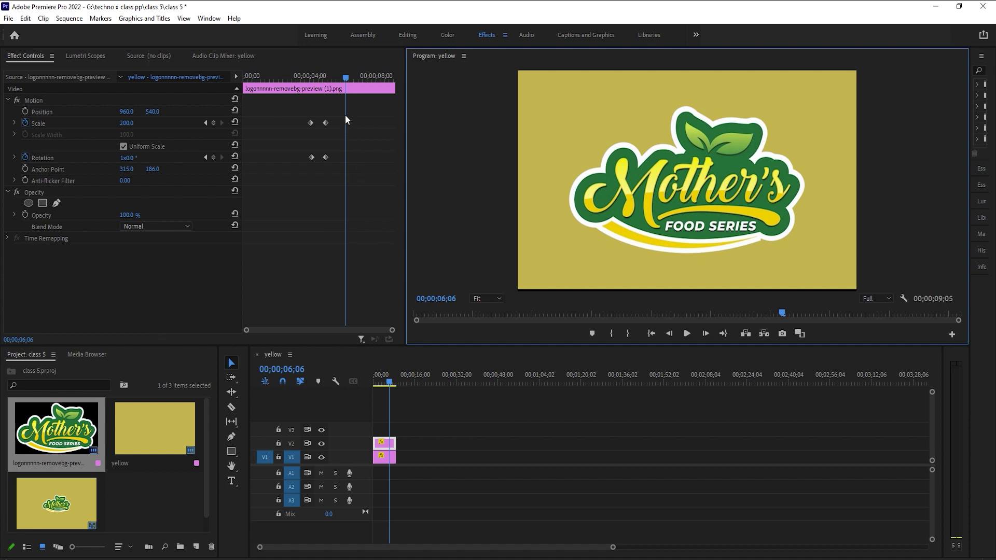
click(309, 78)
drag(309, 78, 325, 98)
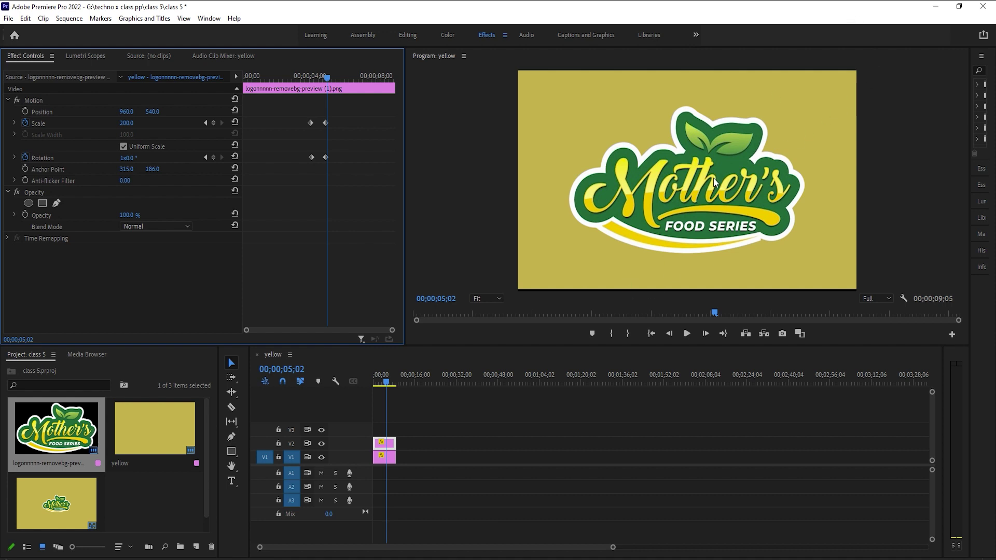
click(703, 194)
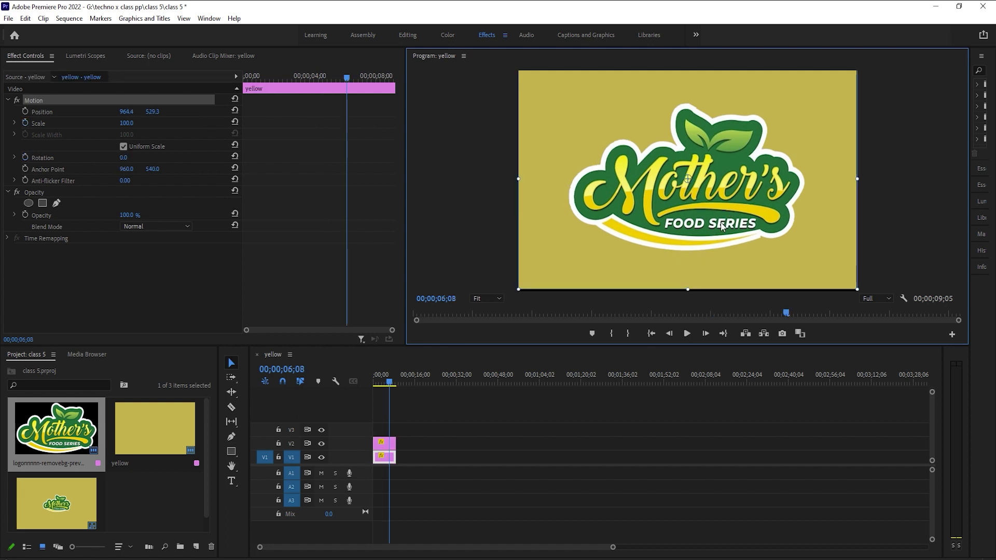
click(393, 444)
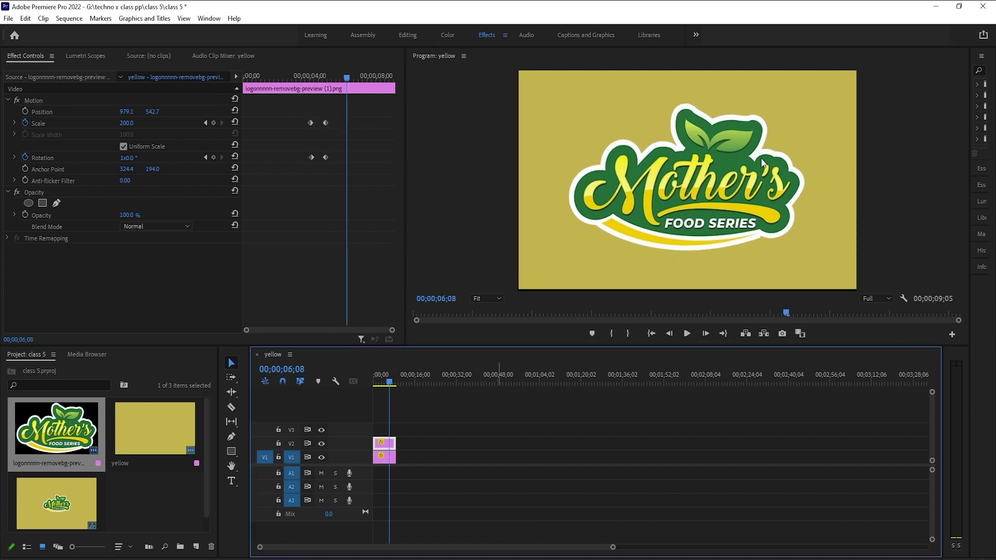
click(724, 171)
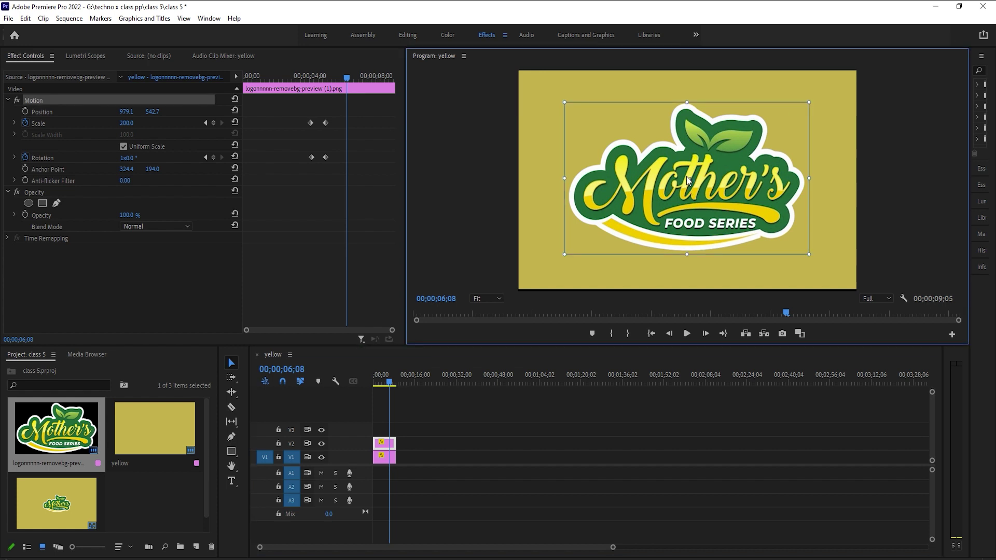
Step: Move the logo's anchor point to its upper-left area
drag(688, 179, 581, 118)
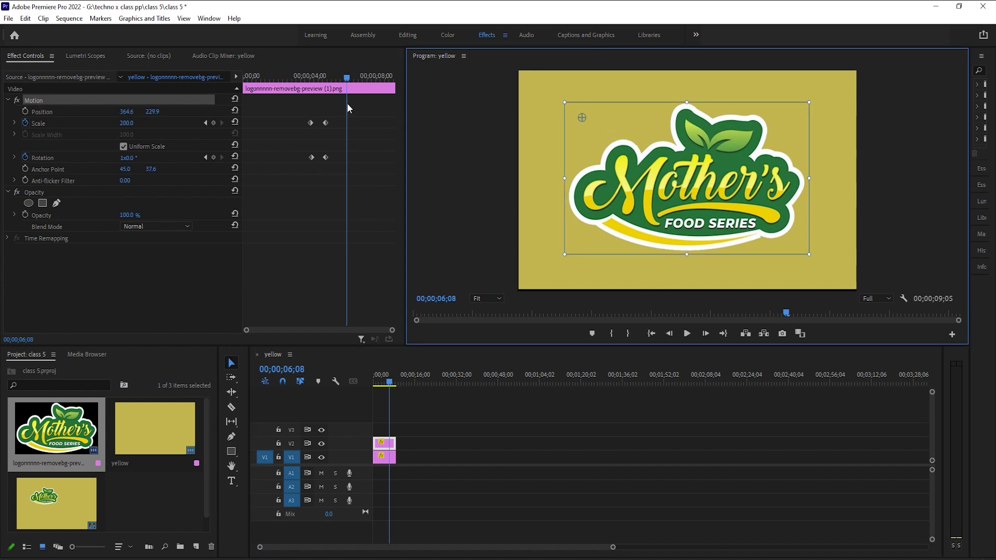
click(120, 117)
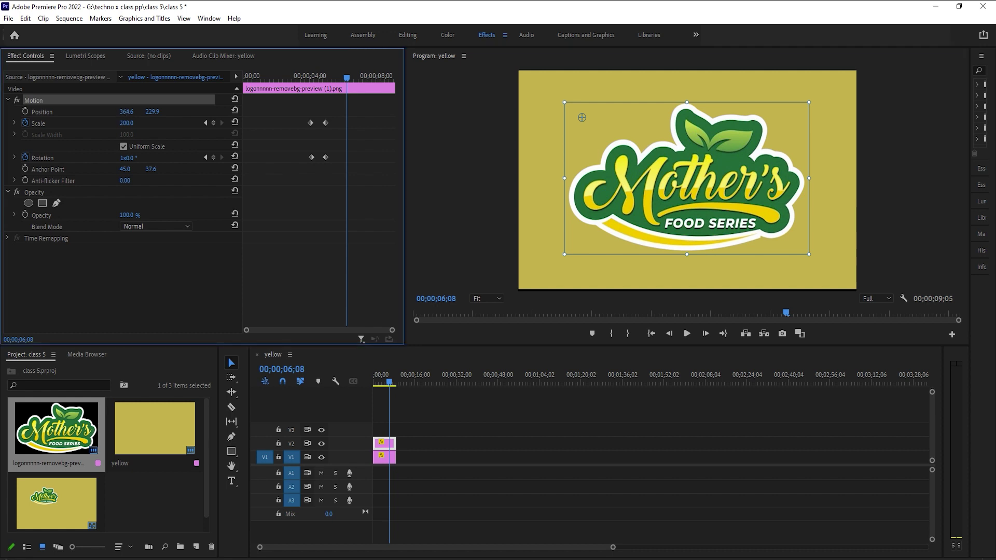
click(129, 111)
Step: Try Scale values 241, 15, 231 and 40, then reset Scale to 100
click(127, 123)
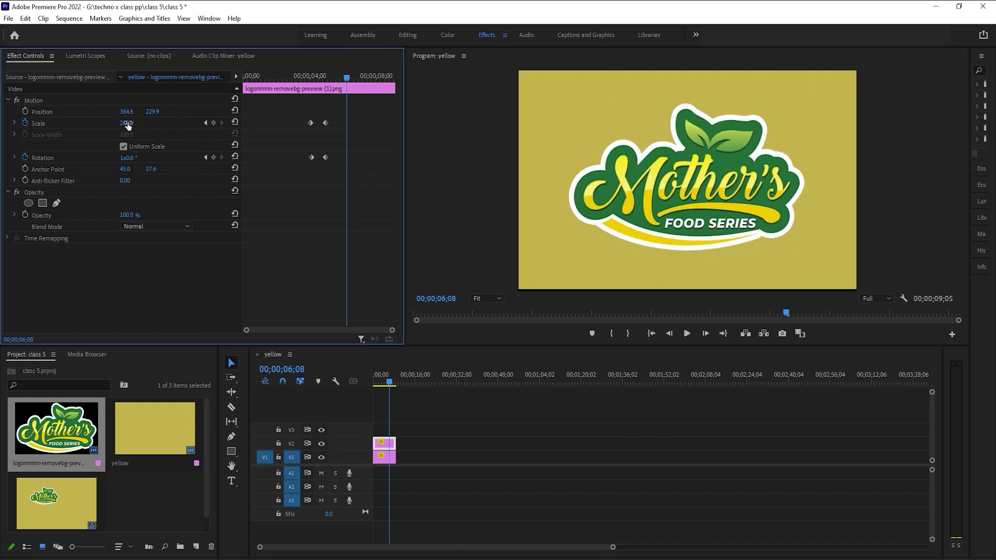
text(241)
key(Return)
drag(127, 123, 62, 123)
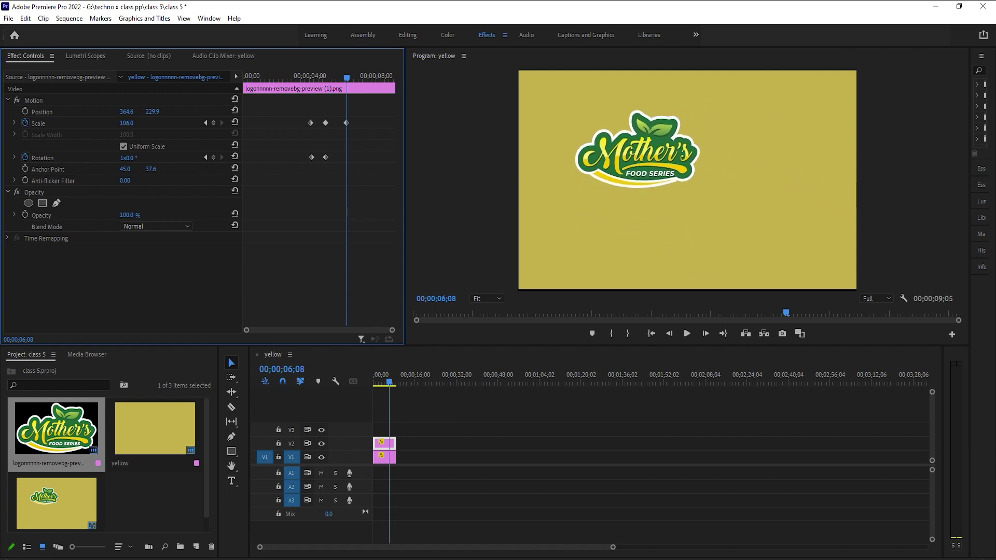
drag(125, 123, 239, 123)
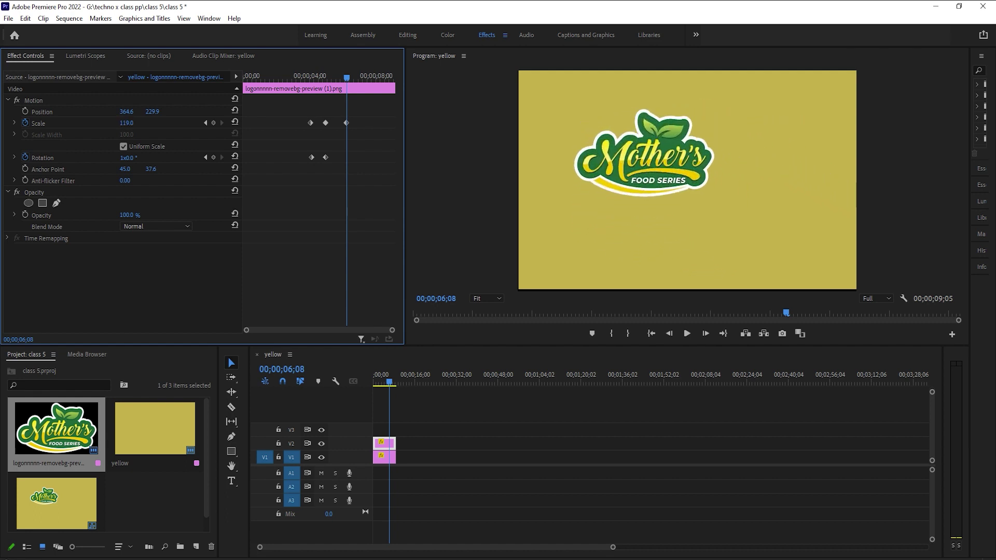
mouse_move(127, 123)
mouse_down()
mouse_move(67, 123)
mouse_move(145, 124)
mouse_up()
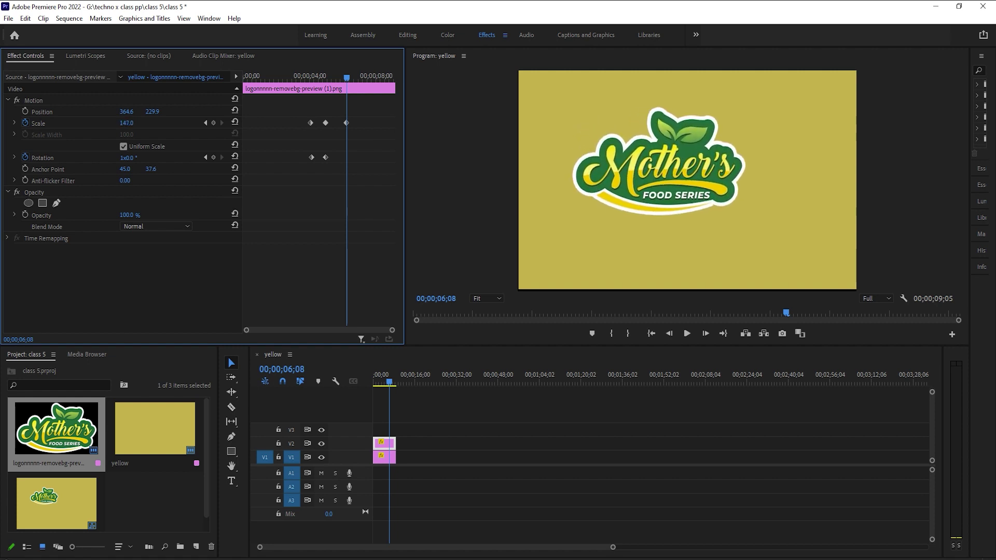
click(235, 122)
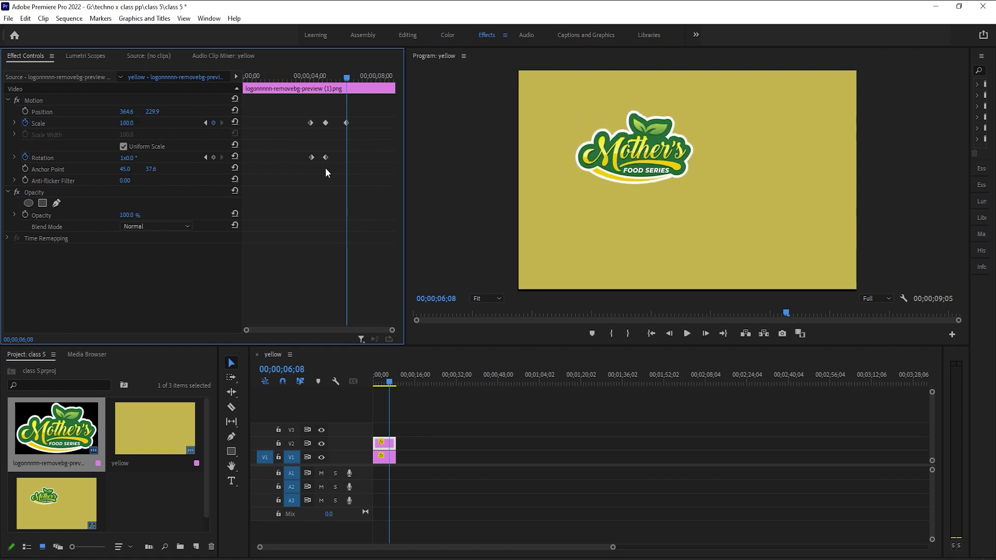
Step: Drag the logo's anchor point back toward its centre, ending at 336.4, 179.3
click(655, 152)
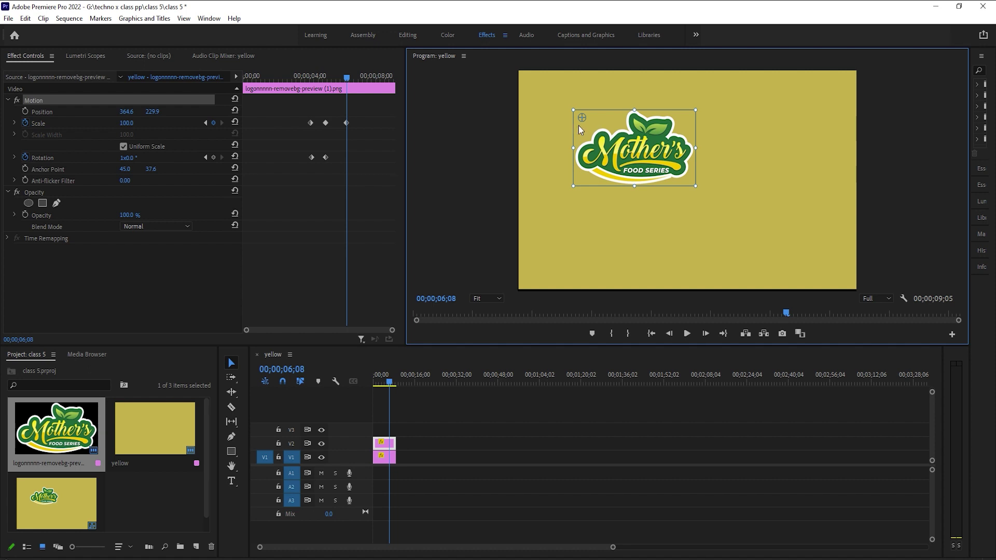
drag(584, 118, 589, 124)
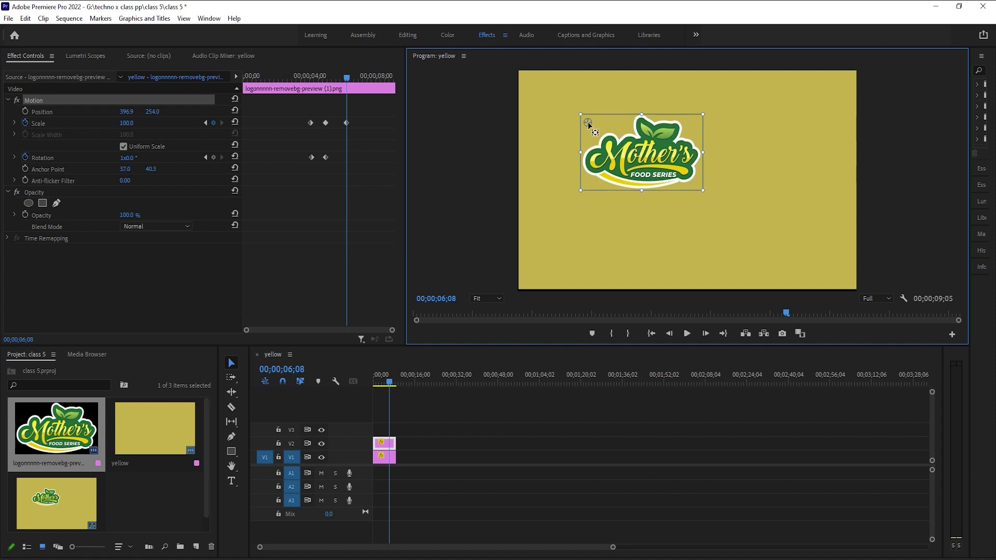
drag(588, 123, 643, 150)
click(776, 213)
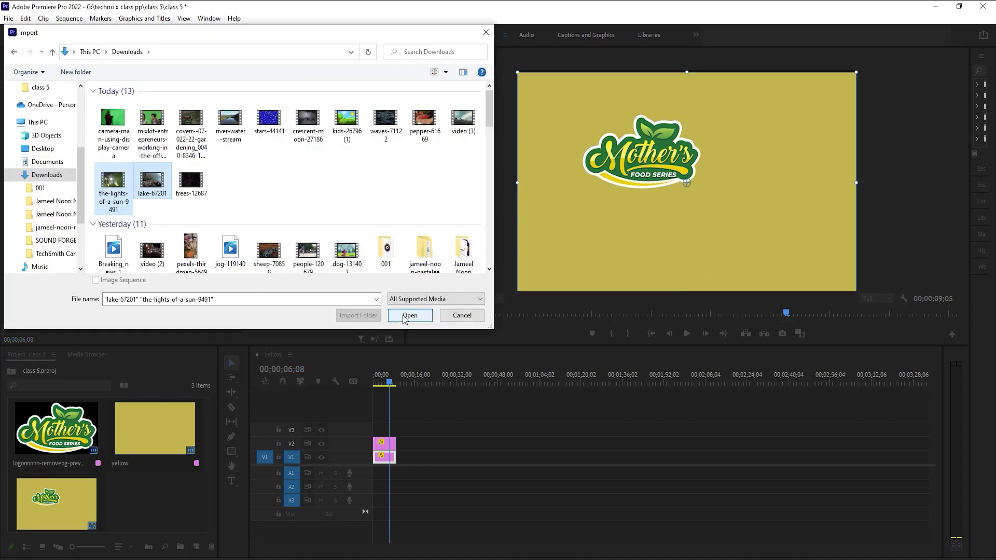
Step: Import the lake and leafy sun clips and open lake-67201.mp4 in the Source monitor
click(404, 316)
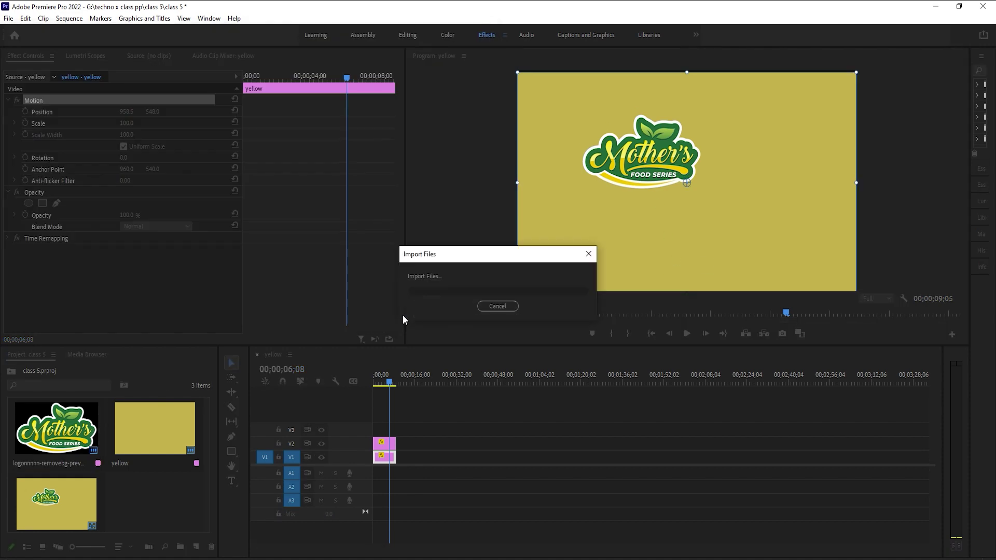
click(174, 497)
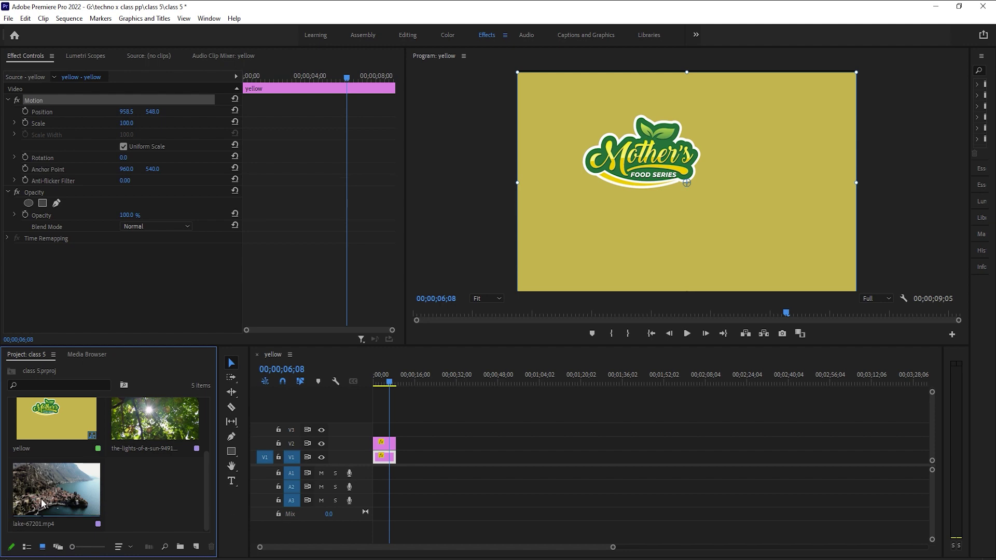
click(59, 499)
double_click(59, 499)
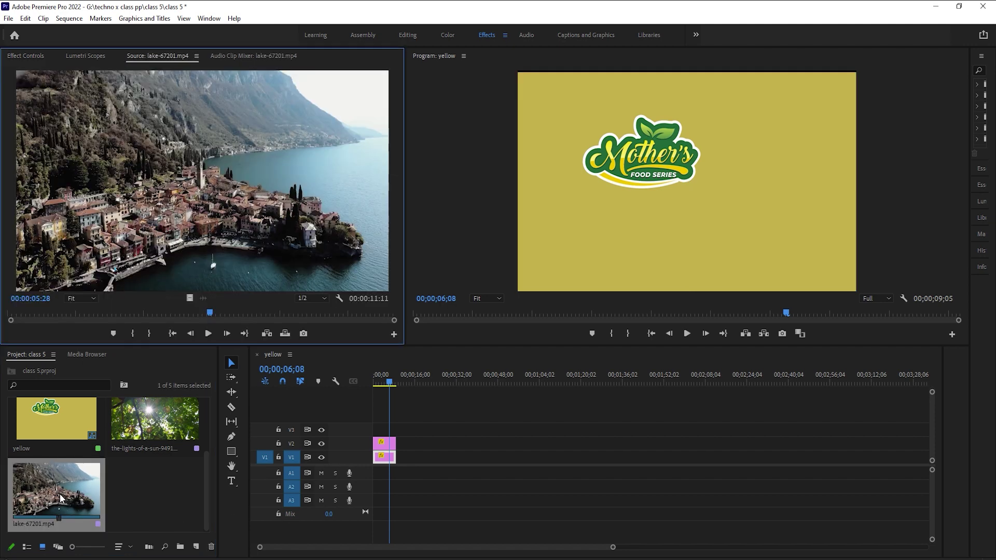
Step: Mark In and Out on lake-67201.mp4 and place the 8;23 portion on V1
mouse_move(211, 316)
mouse_down()
mouse_move(39, 316)
mouse_move(338, 324)
mouse_up()
key(i)
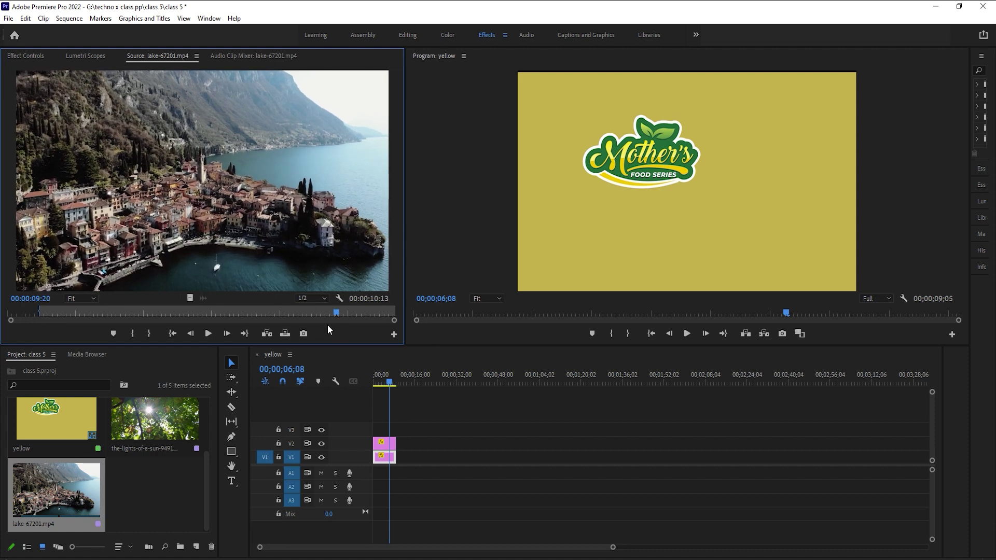
click(150, 333)
mouse_move(200, 209)
mouse_down()
mouse_move(427, 449)
mouse_move(415, 457)
mouse_up()
Step: Load the-lights-of-a-sun-9491.mp4 into the Source monitor and scrub through its leafy footage
click(155, 440)
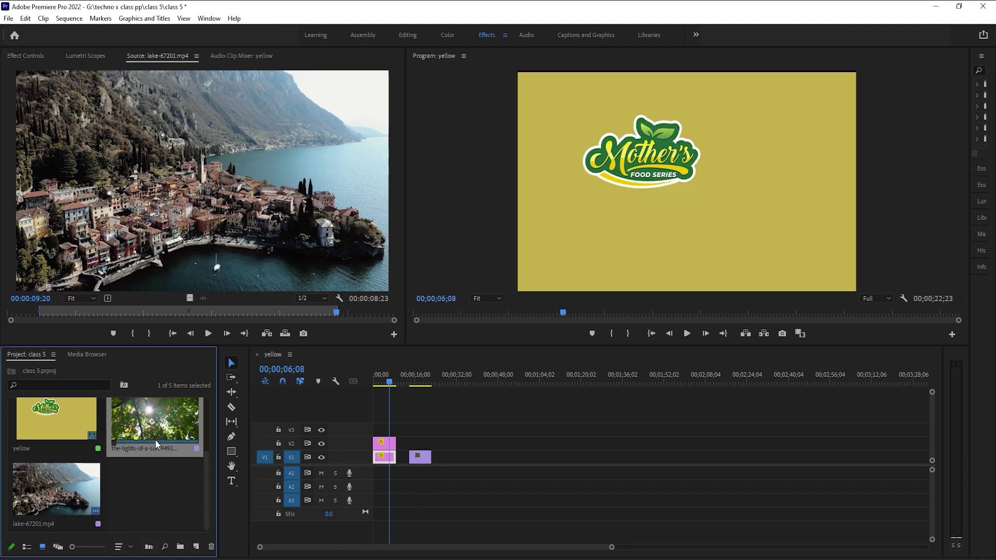
double_click(160, 421)
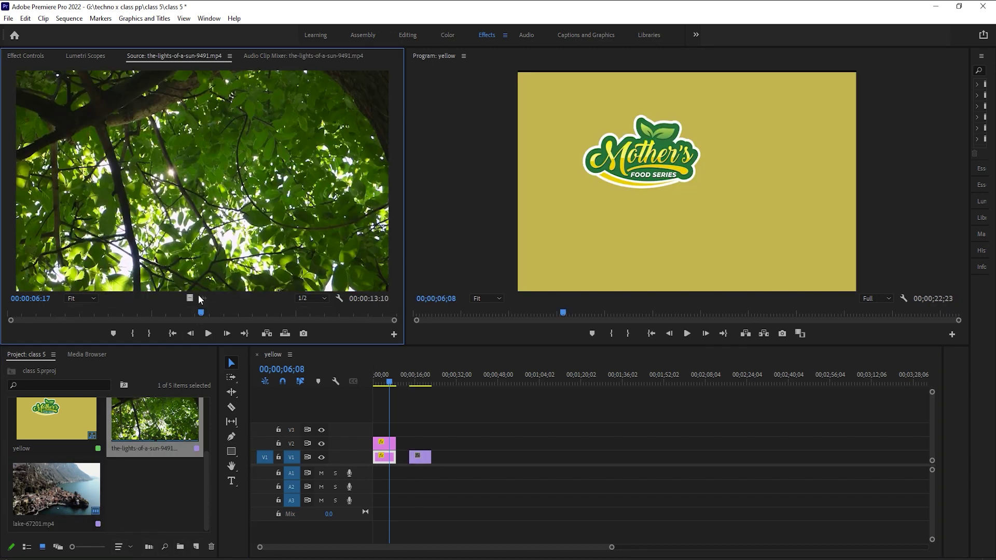
drag(207, 312, 371, 325)
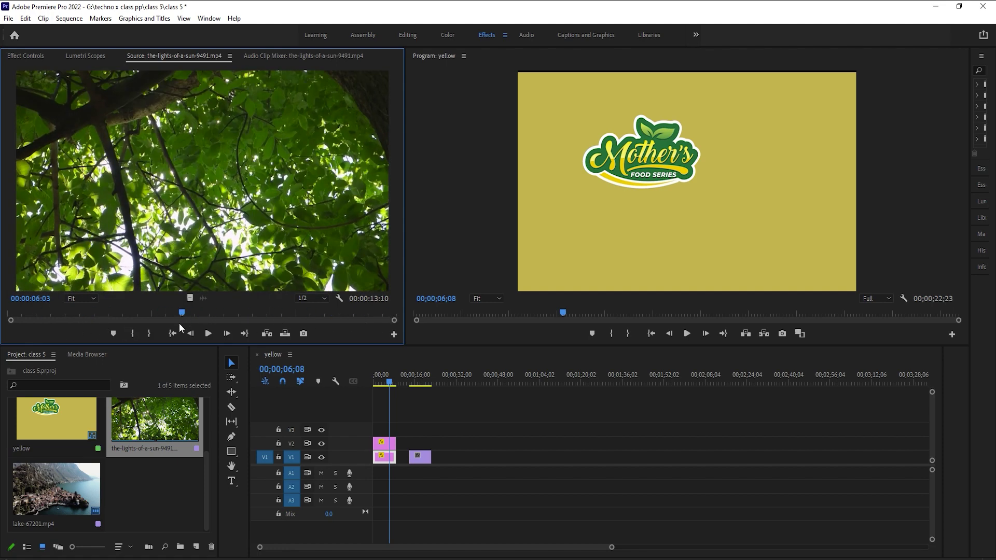
mouse_move(372, 325)
mouse_down()
mouse_move(52, 336)
mouse_move(359, 314)
mouse_up()
Step: Mark In and Out points and place the trimmed clip on V2 above the lake clip, viewing 14;00
click(133, 334)
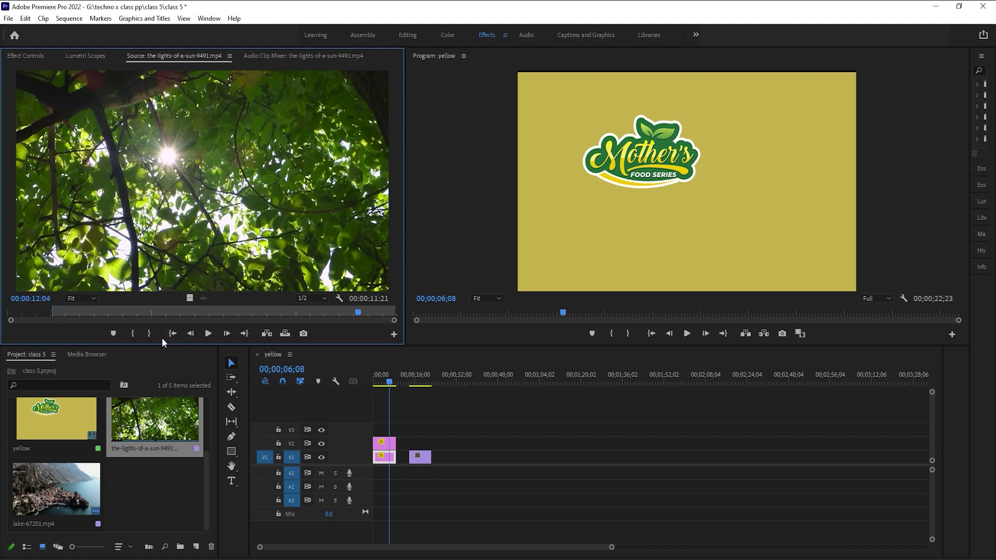
click(149, 334)
mouse_move(166, 219)
mouse_down()
mouse_move(405, 444)
mouse_move(431, 444)
mouse_up()
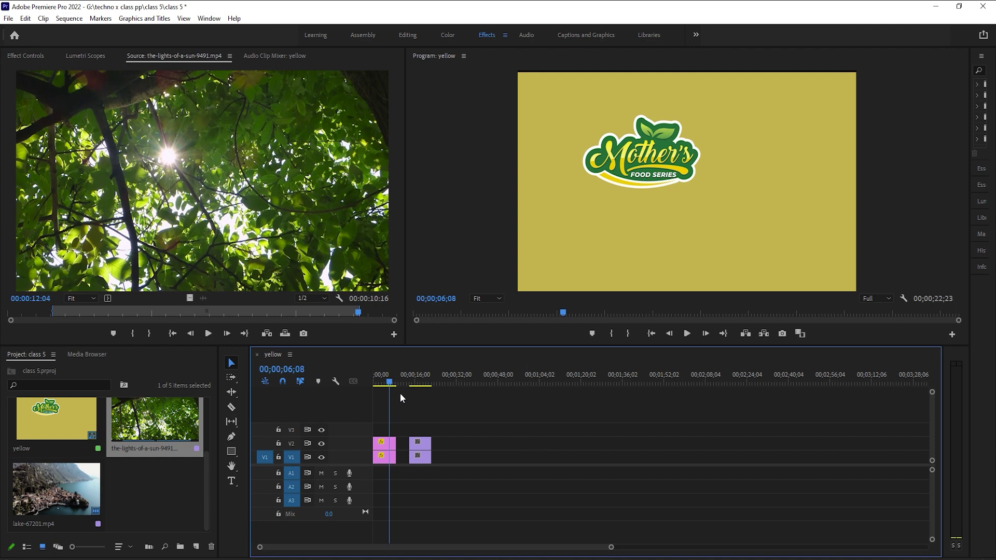
drag(386, 384, 409, 386)
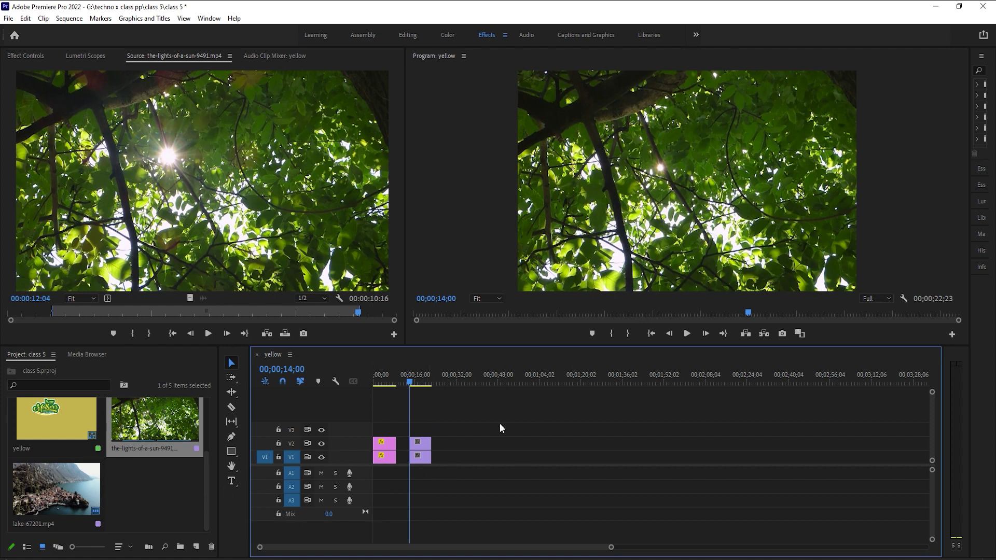
Step: Shrink the V2 leafy-sun clip to Scale 5 and position the small inset over the lake
click(424, 447)
click(26, 55)
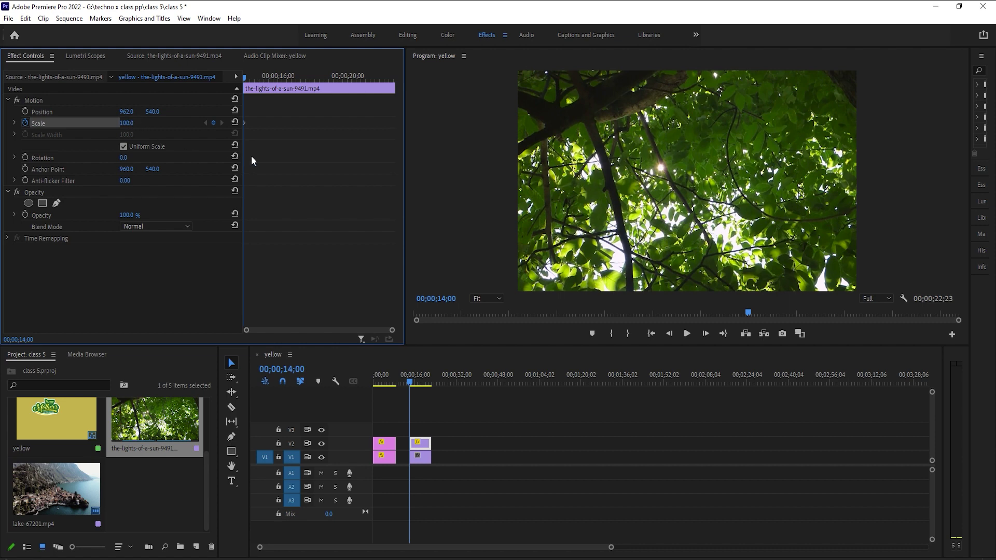
click(134, 122)
text(05)
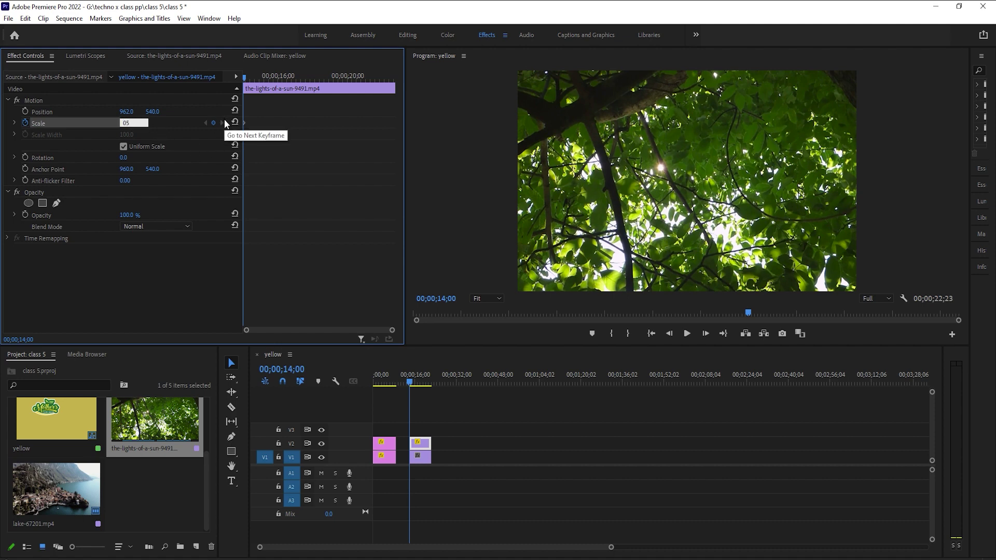
key(Return)
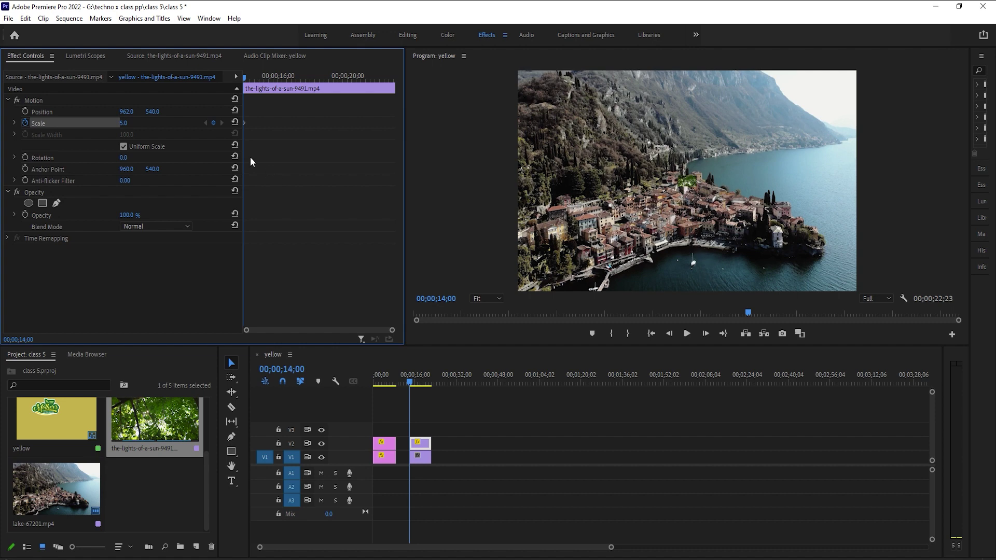
drag(120, 112, 218, 112)
drag(151, 112, 157, 111)
Step: Set a Scale 70 keyframe at 19;02, then return the playhead to 13;00
click(687, 334)
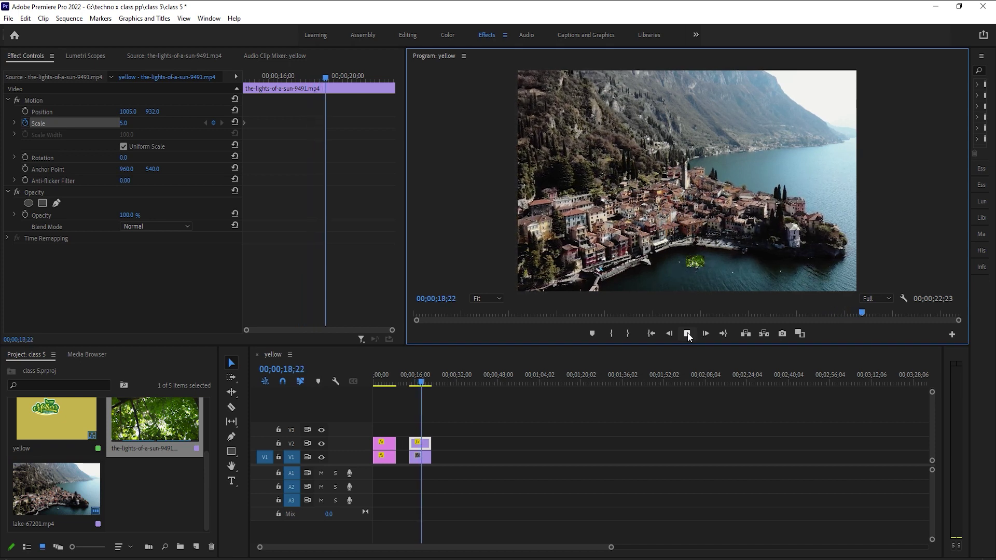
click(687, 333)
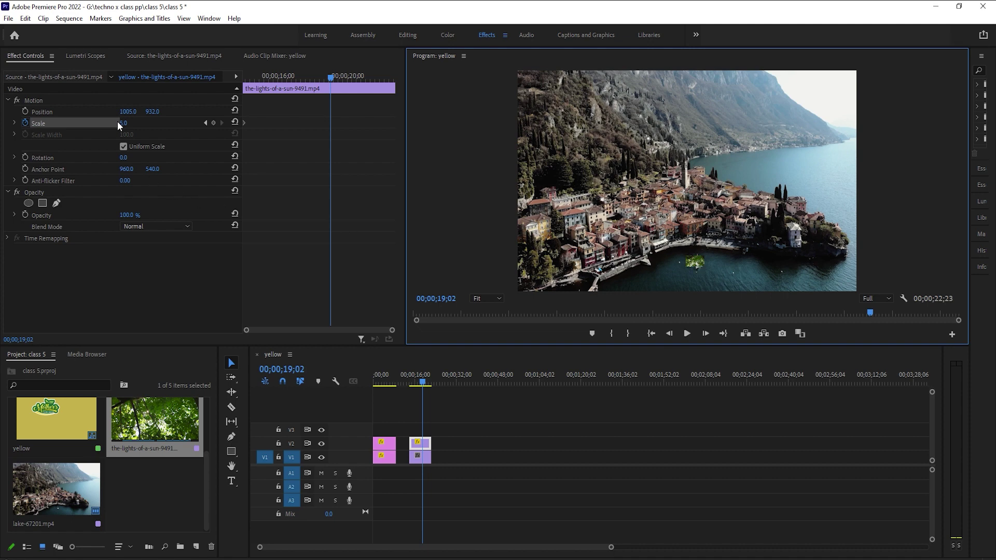
drag(126, 123, 125, 125)
click(125, 123)
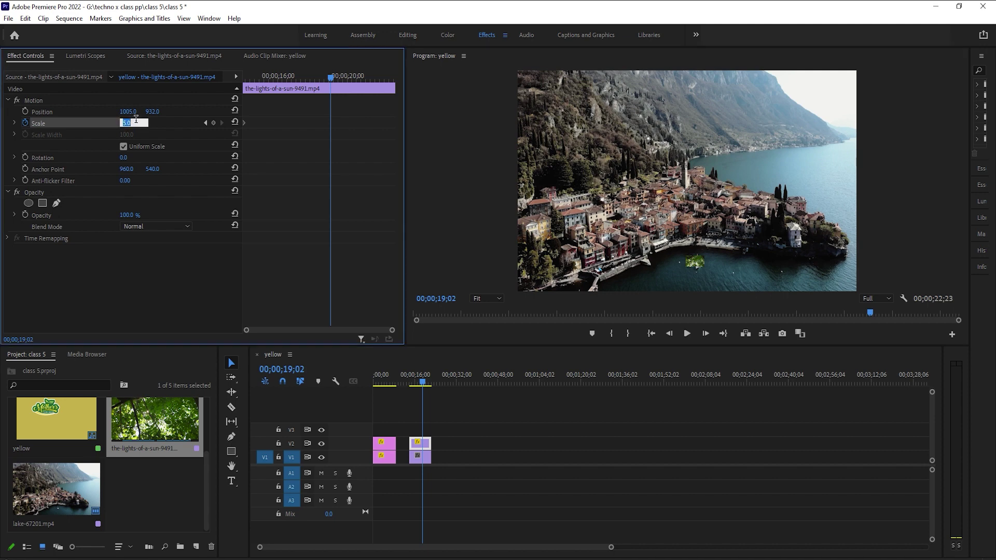
text(70)
click(298, 194)
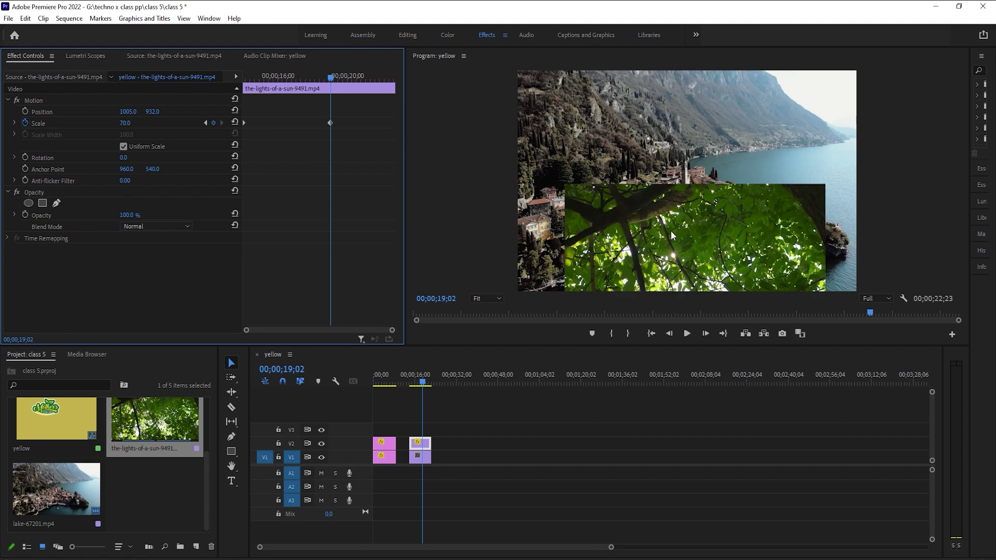
click(704, 229)
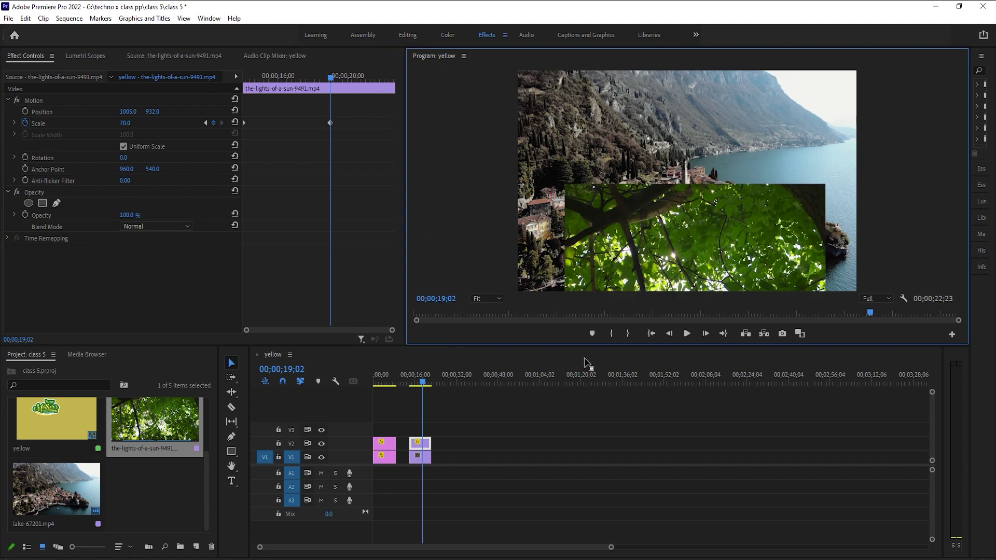
drag(425, 382, 409, 385)
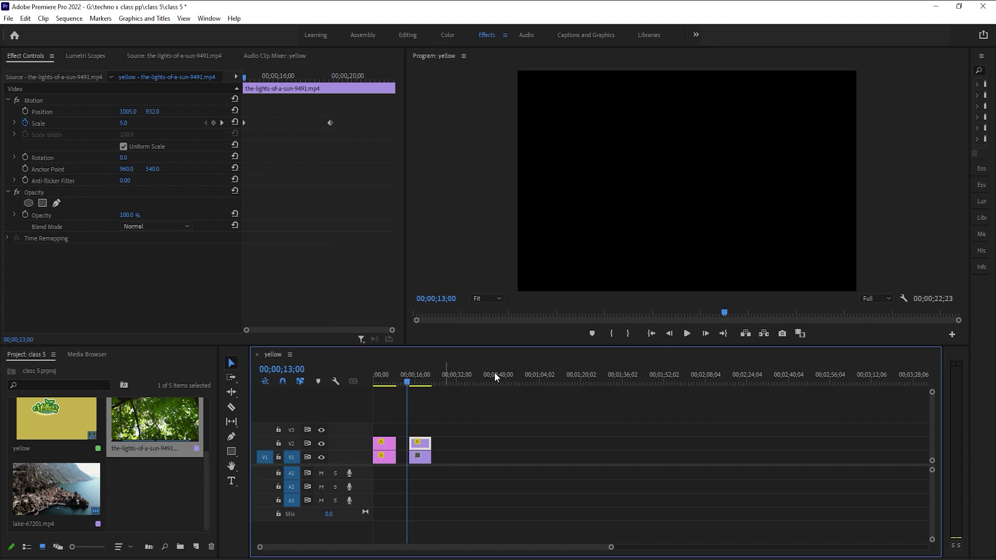
Step: Move the inset's anchor point to 953.1, 1037.9 and position to 999.7, 941.0, checking from 14;12
click(688, 334)
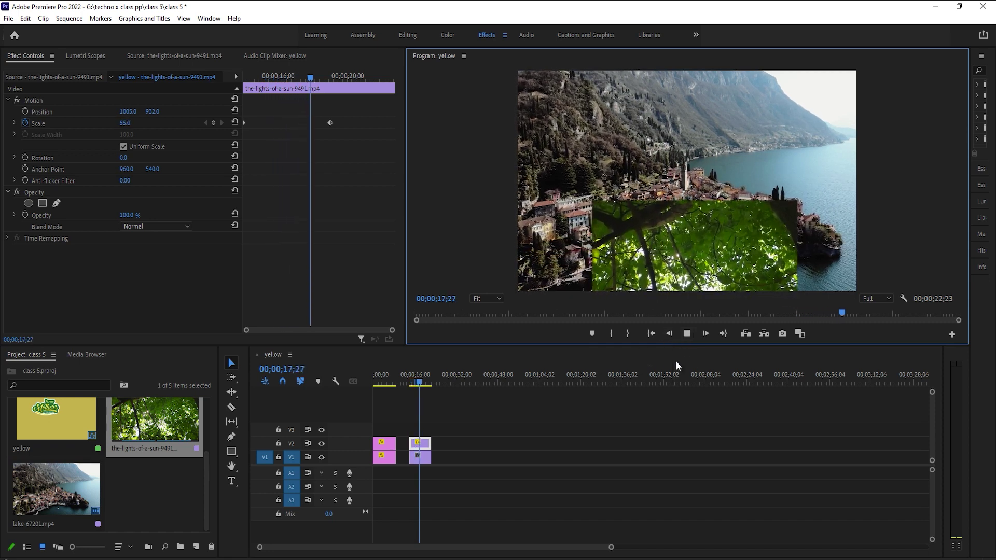
click(690, 338)
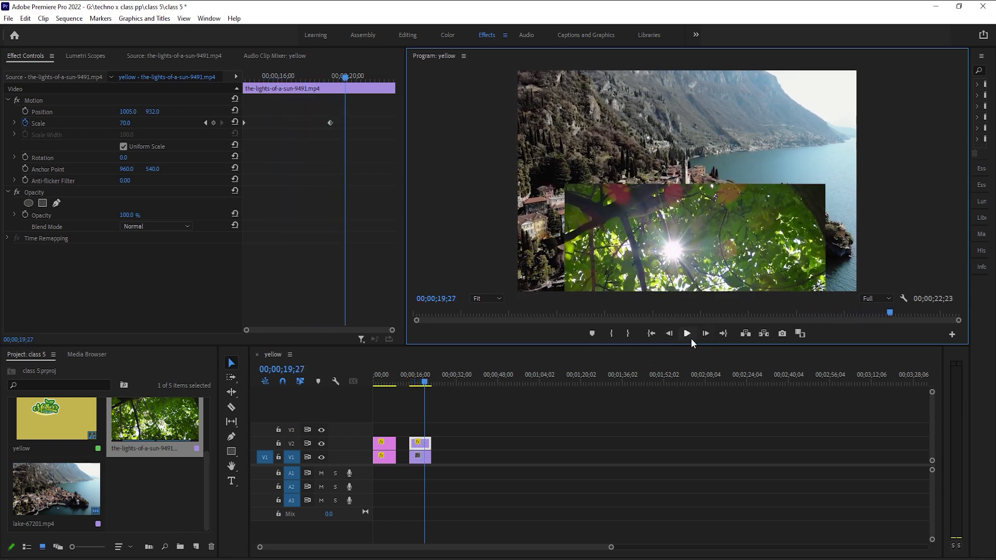
click(711, 256)
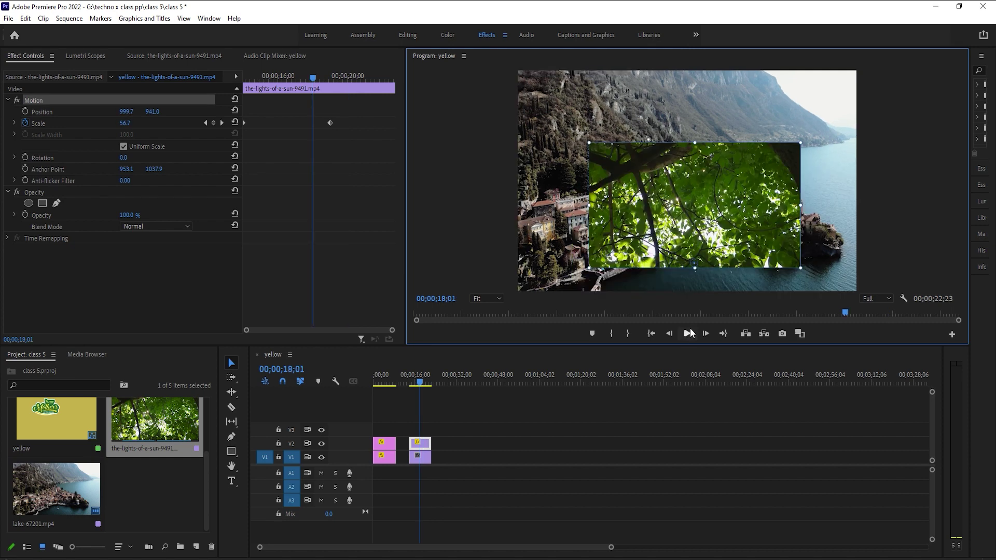
click(413, 386)
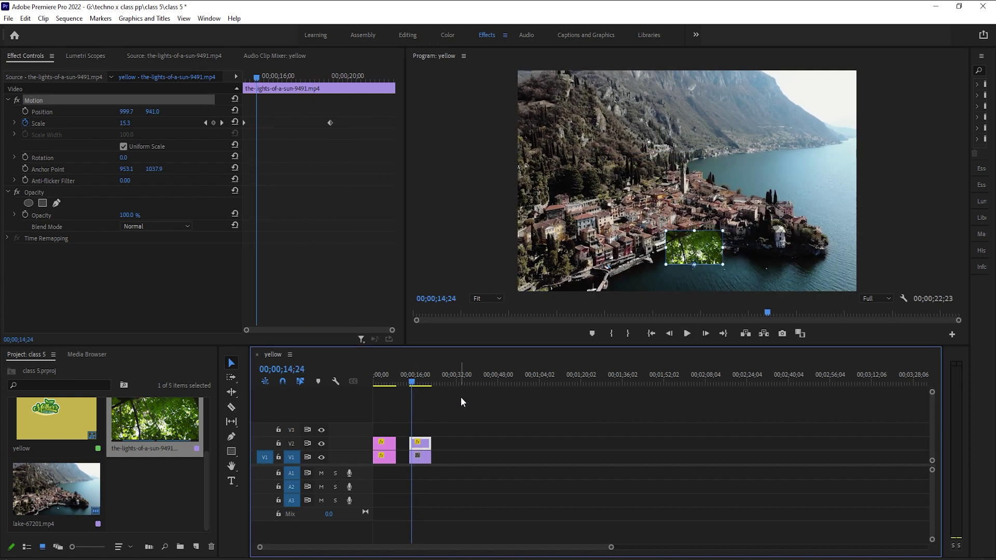
click(412, 385)
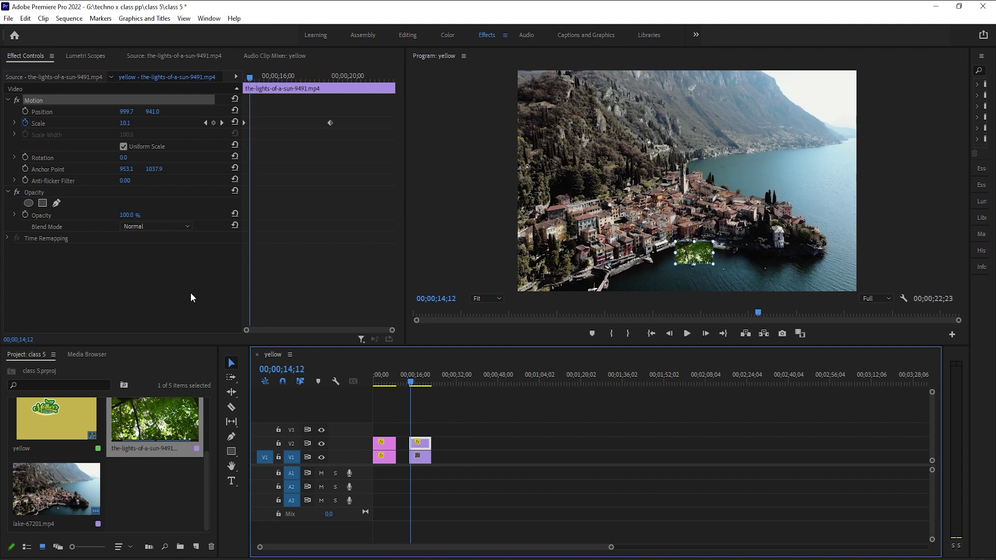
Step: Add an elliptical Opacity mask to the leafy-sun inset and preview the oval through 22;00
click(24, 215)
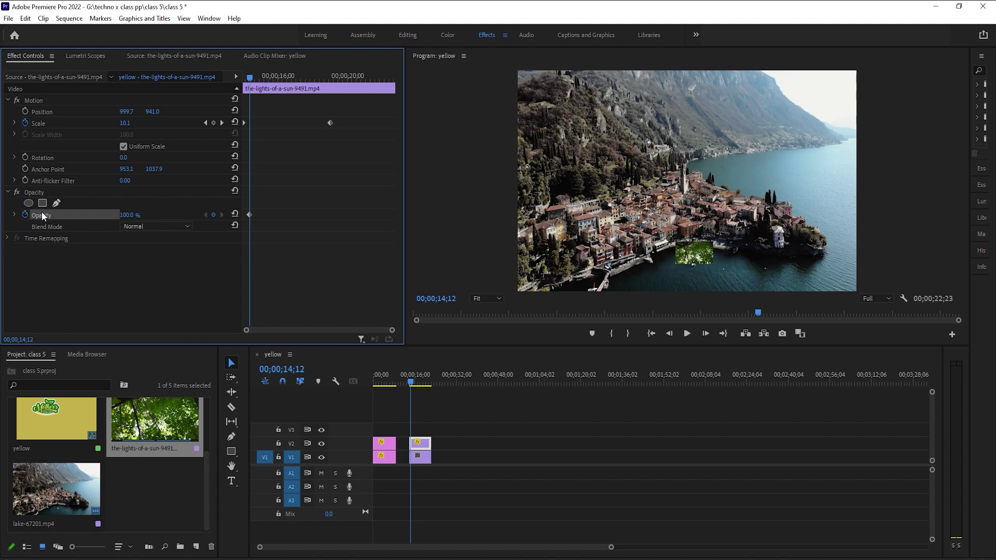
click(28, 202)
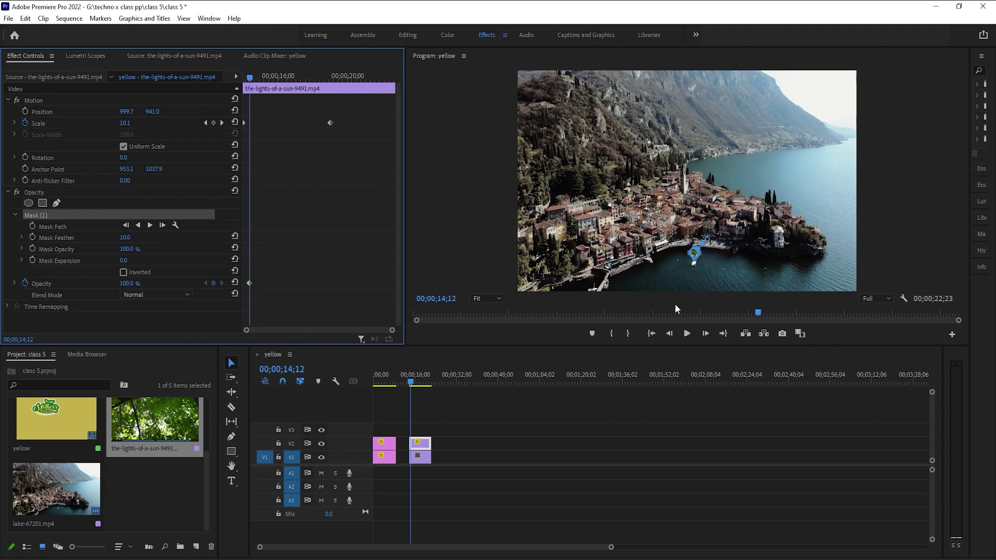
click(689, 336)
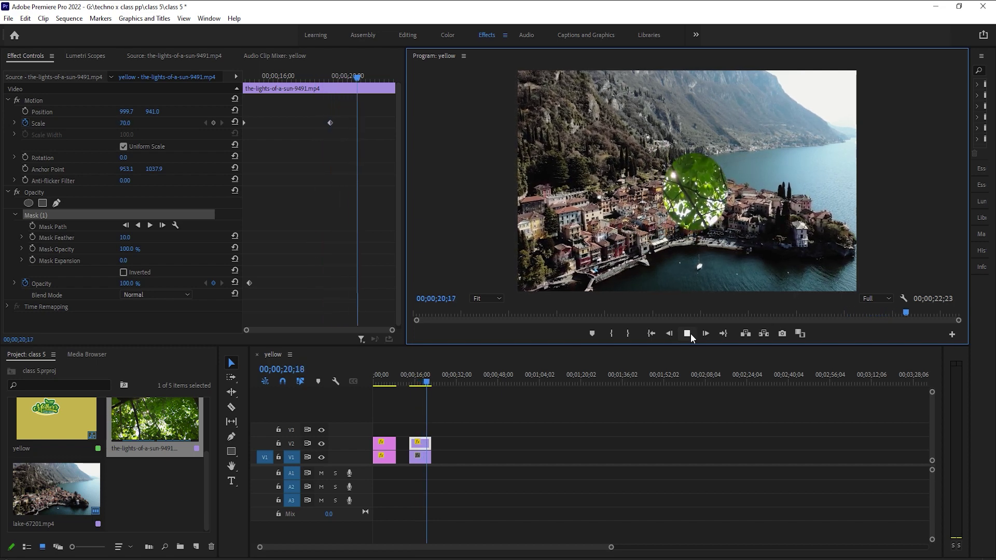
click(681, 334)
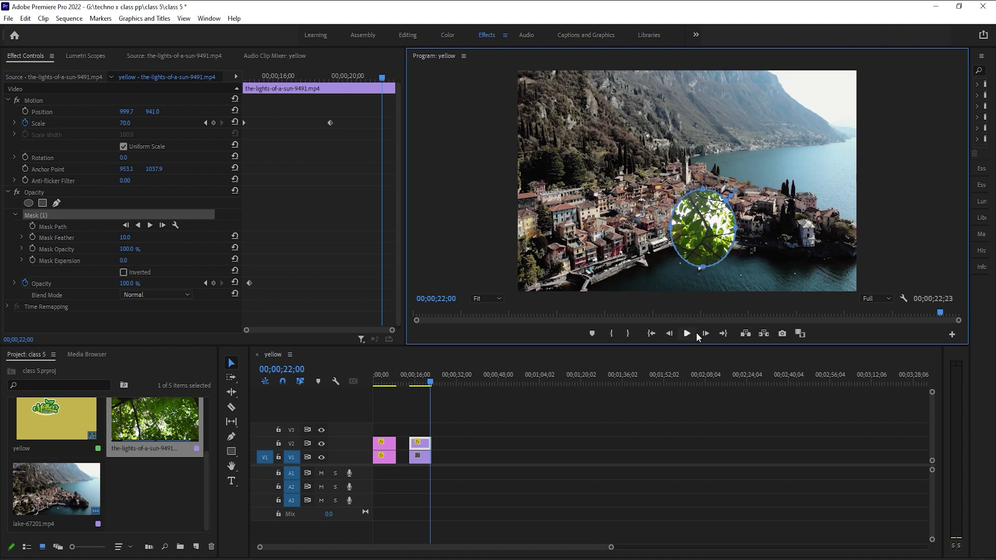
drag(430, 382, 410, 382)
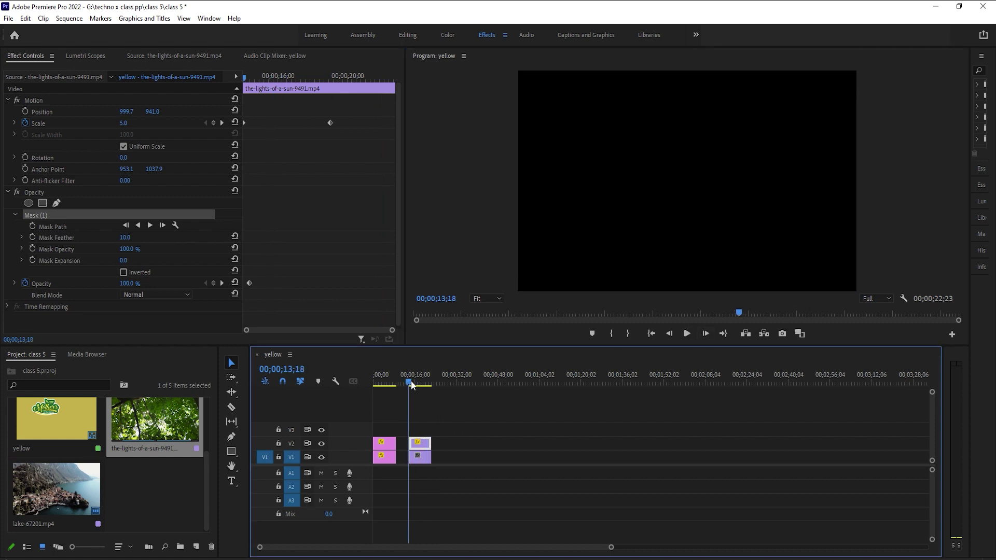
click(687, 333)
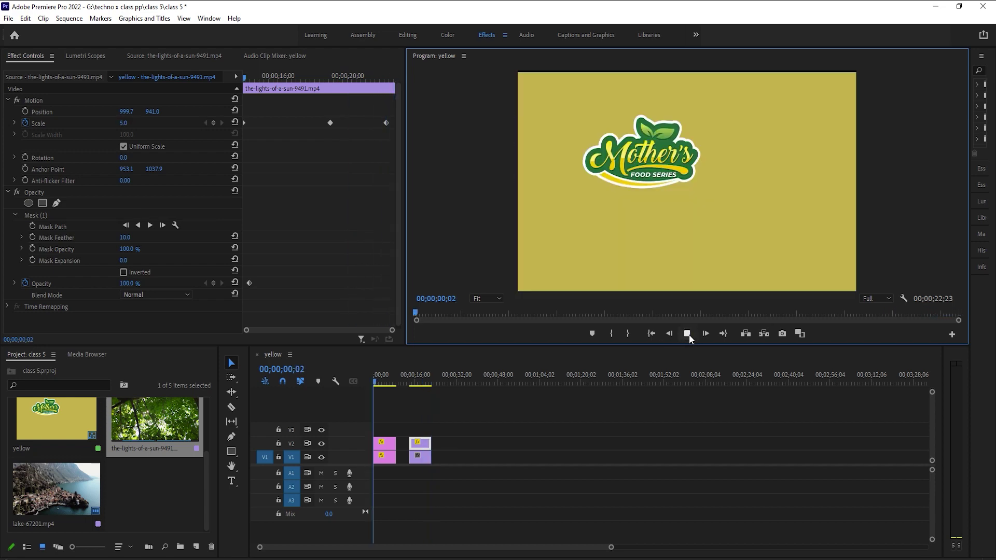
click(689, 333)
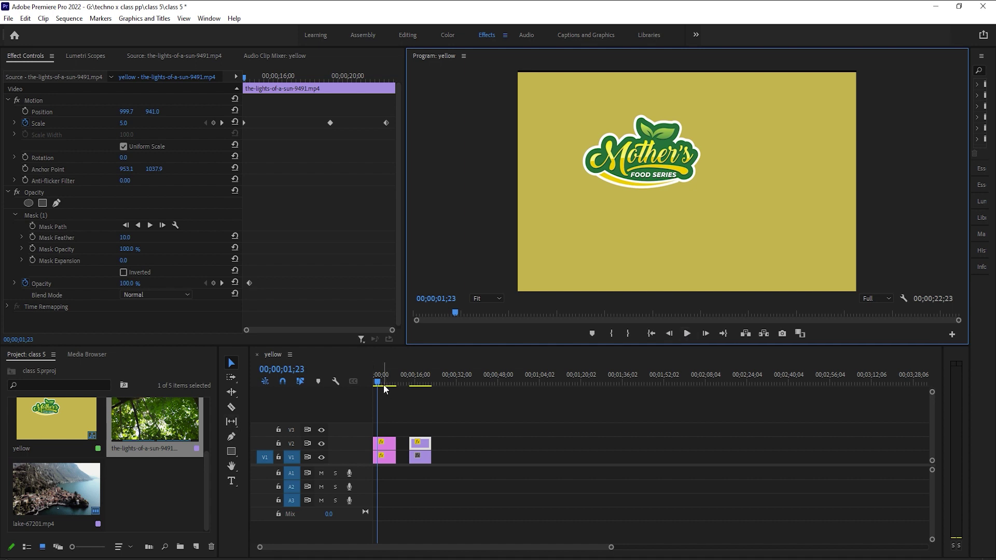
drag(384, 384, 408, 381)
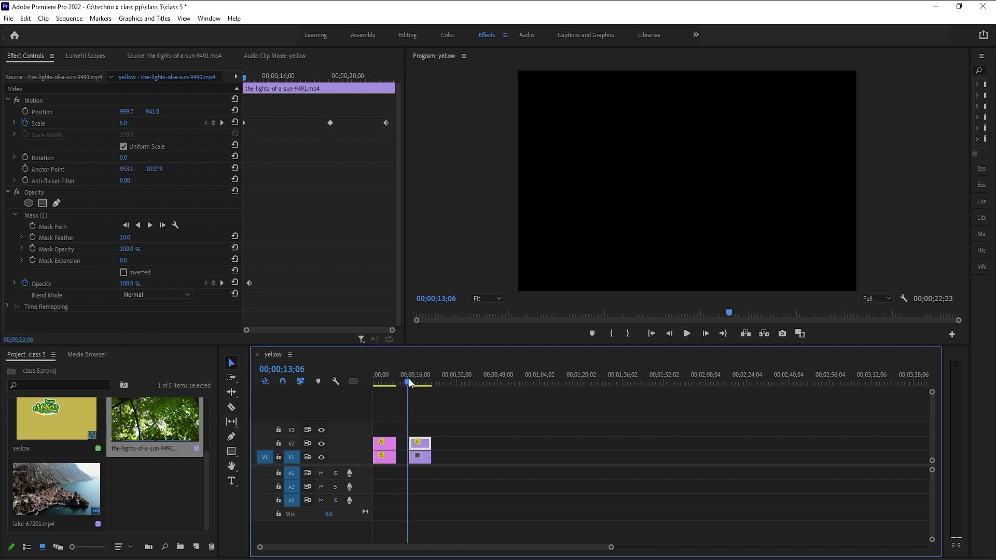